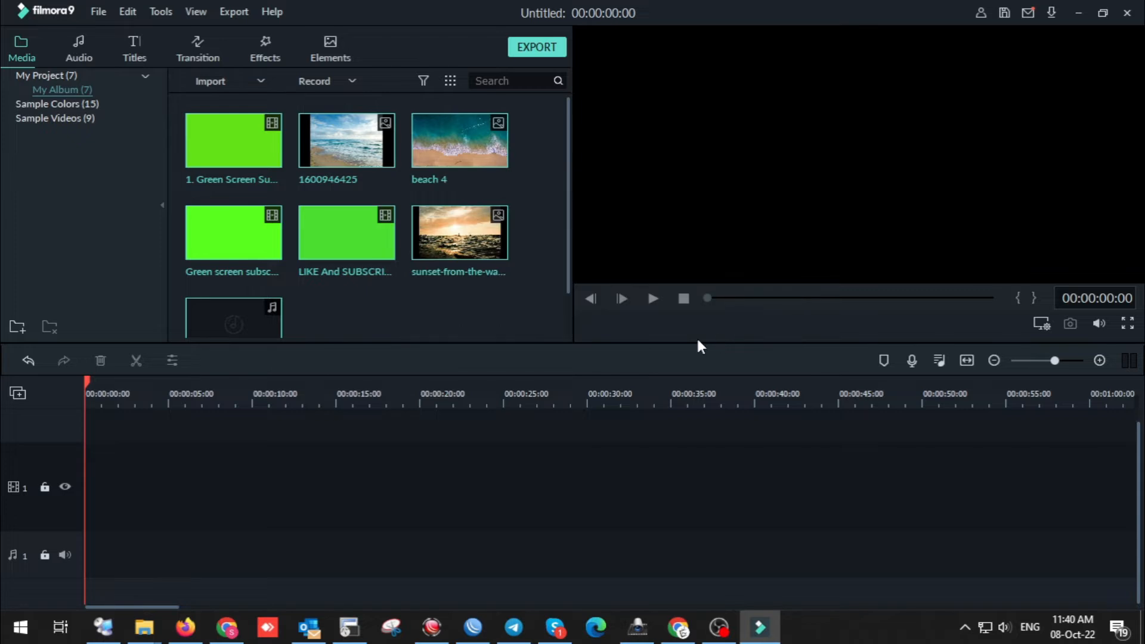
Add the beach 4 image to the start of the video track
scroll(376, 304, "down", 1)
scroll(376, 304, "up", 1)
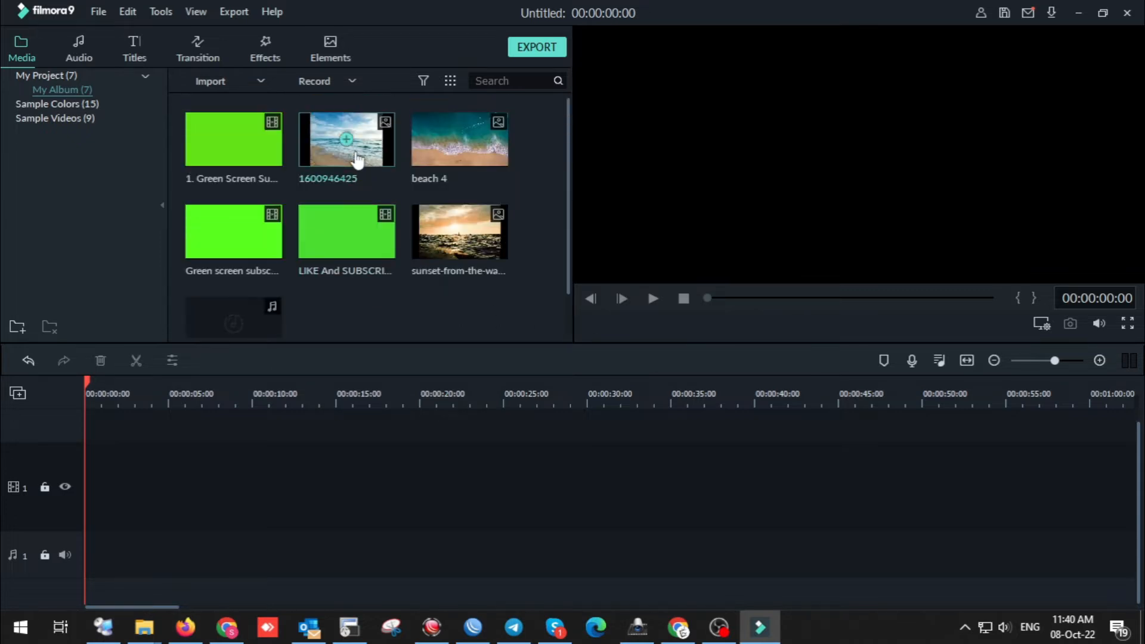
left_click(459, 142)
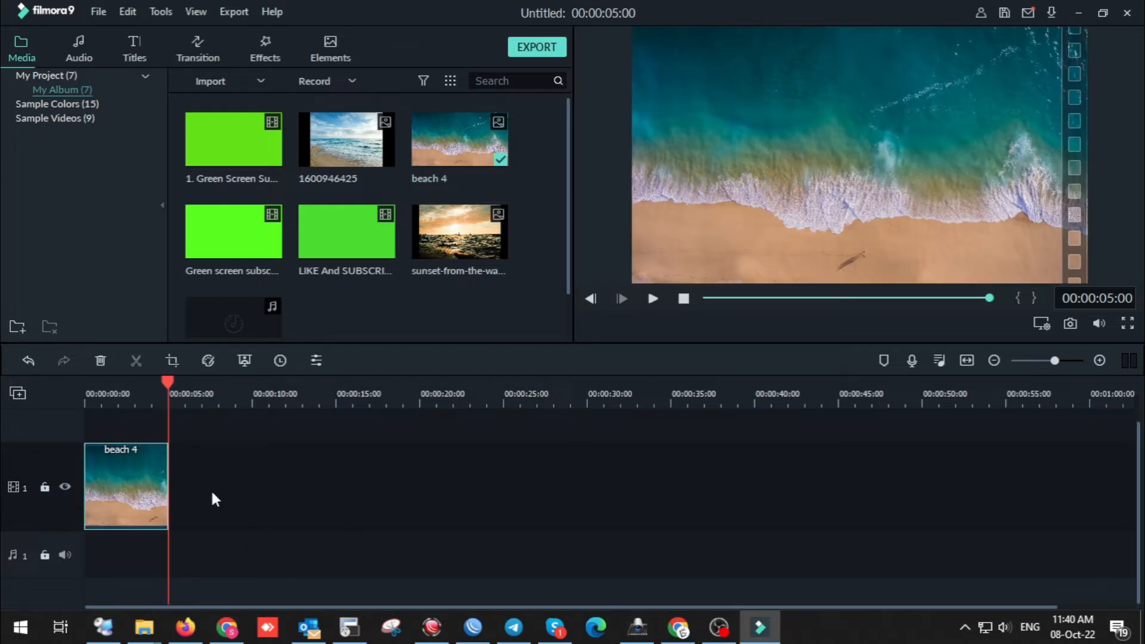
key("space")
key("space")
Place the Time to Spare music at the start of the audio track
scroll(430, 268, "down", 1)
left_click(251, 280)
left_click_drag(269, 291, 87, 557)
Extend the beach 4 clip to the end of the music, fitting the whole project in the timeline view
left_click(149, 477)
left_click_drag(169, 476, 1056, 462)
left_click(967, 359)
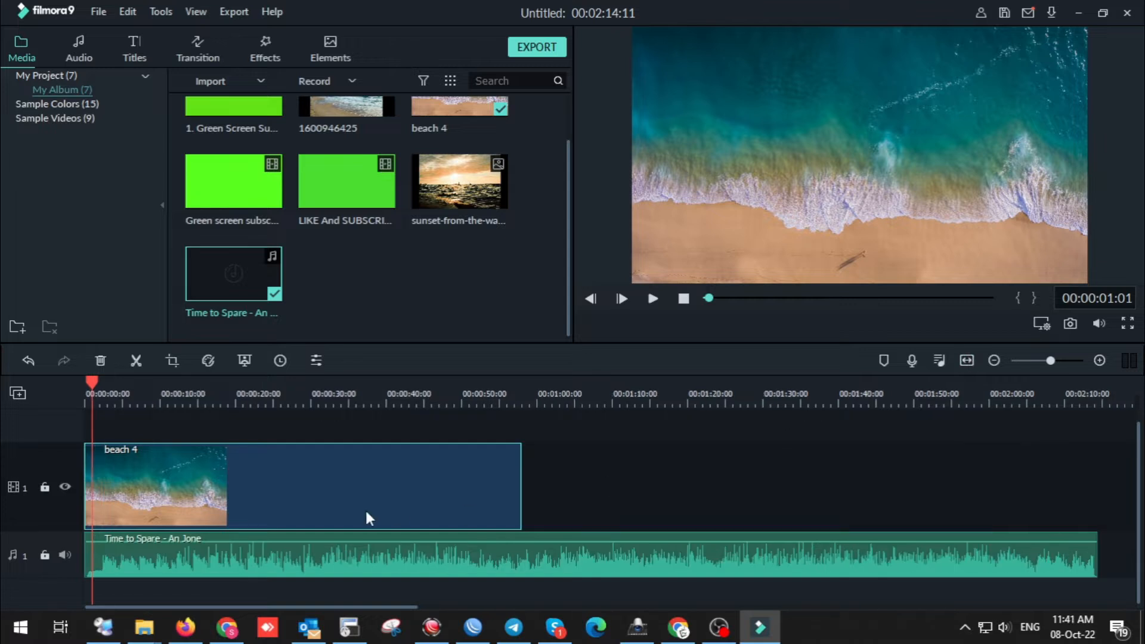
left_click_drag(520, 489, 1096, 491)
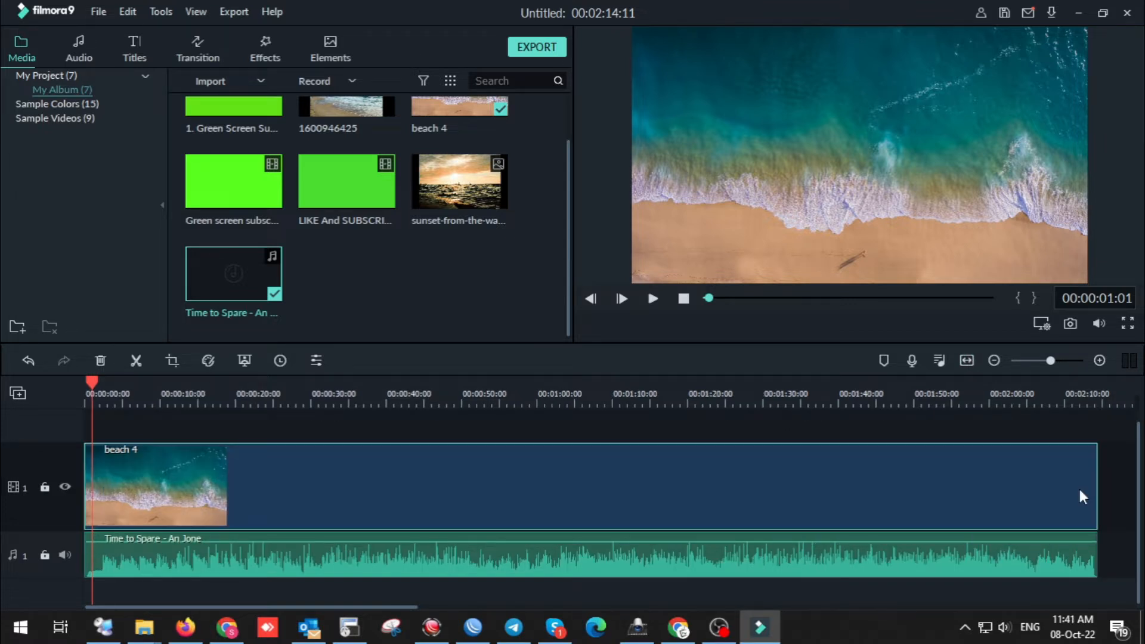
key("space")
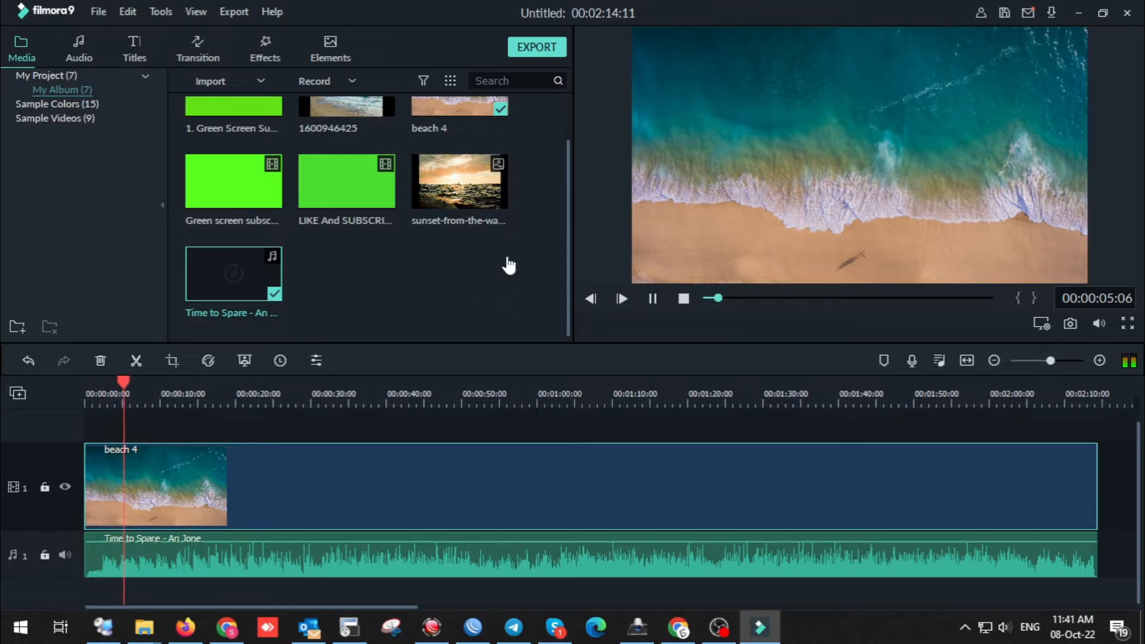
Try to insert the sunset-from-the-water image into the beach 4 clip, about 19 seconds in
scroll(508, 265, "up", 2)
left_click_drag(483, 250, 228, 482)
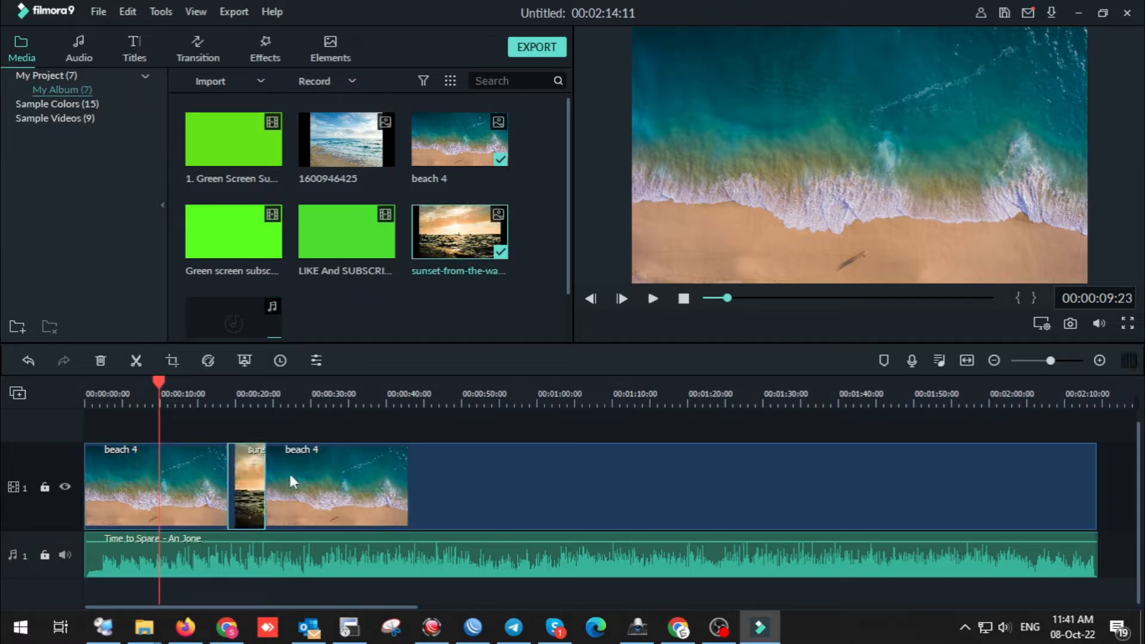
key("ctrl+z")
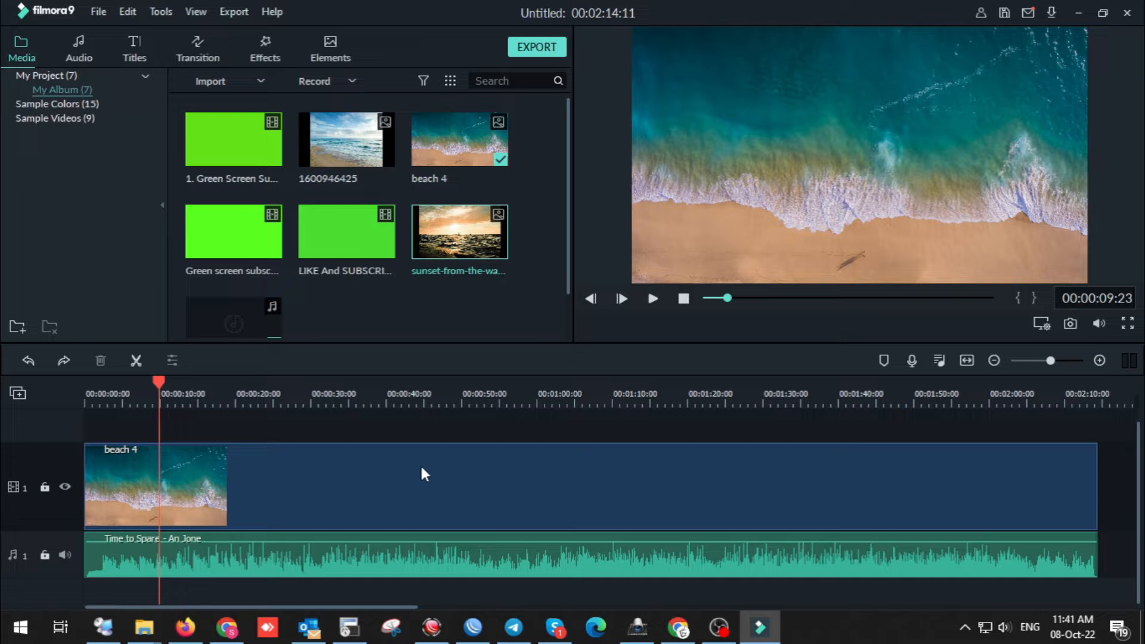
Shorten the beach 4 clip to about 56 seconds and fill the rest up to the music's end with the sunset-from-the-water image
left_click(787, 487)
left_click_drag(1097, 499, 508, 477)
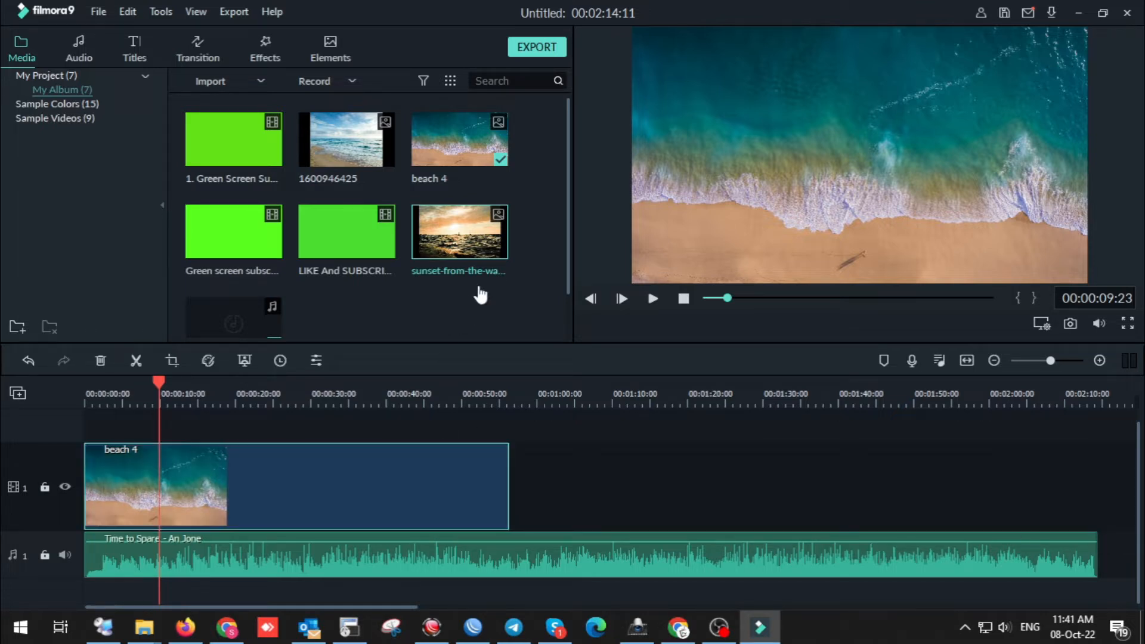
left_click_drag(486, 252, 1097, 481)
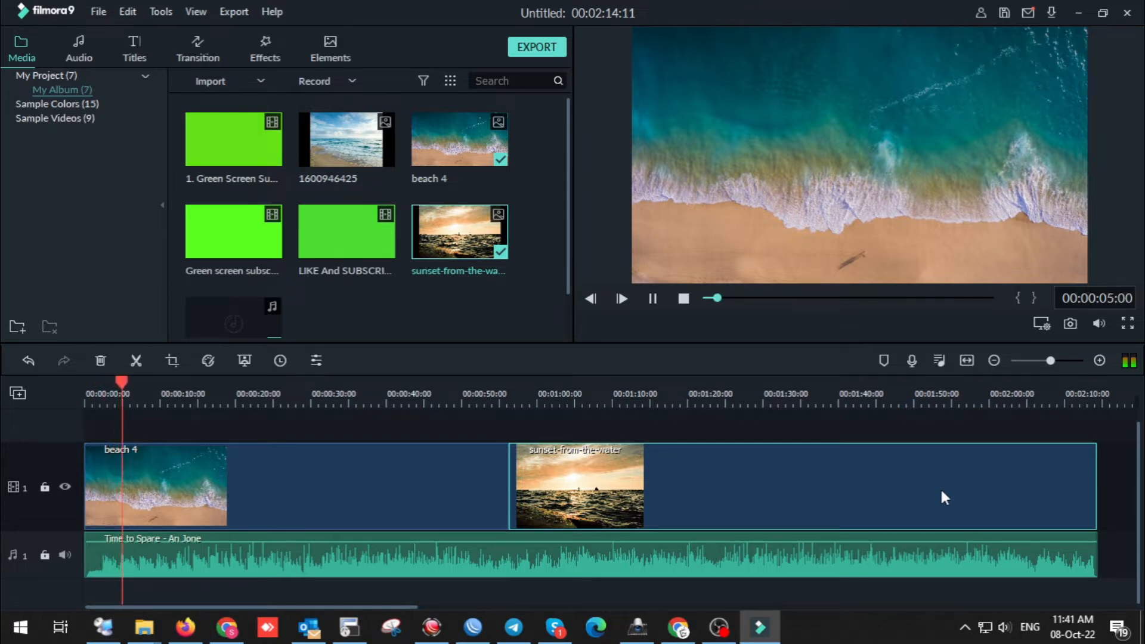
Scale the sunset-from-the-water clip to 150.70% so it fills the frame
left_click(498, 394)
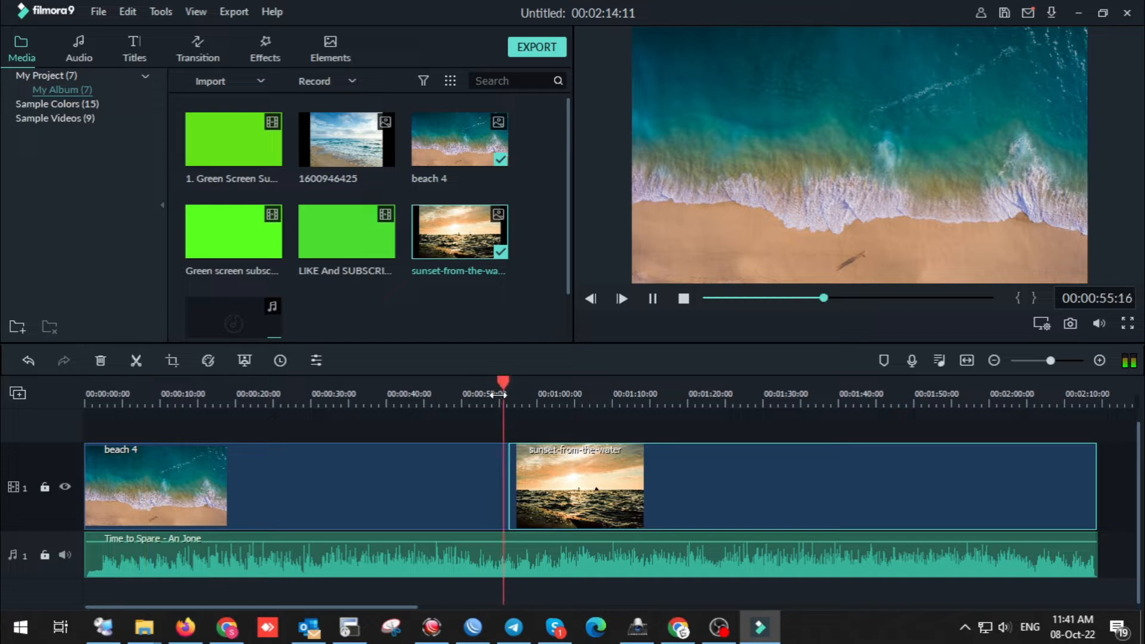
key("space")
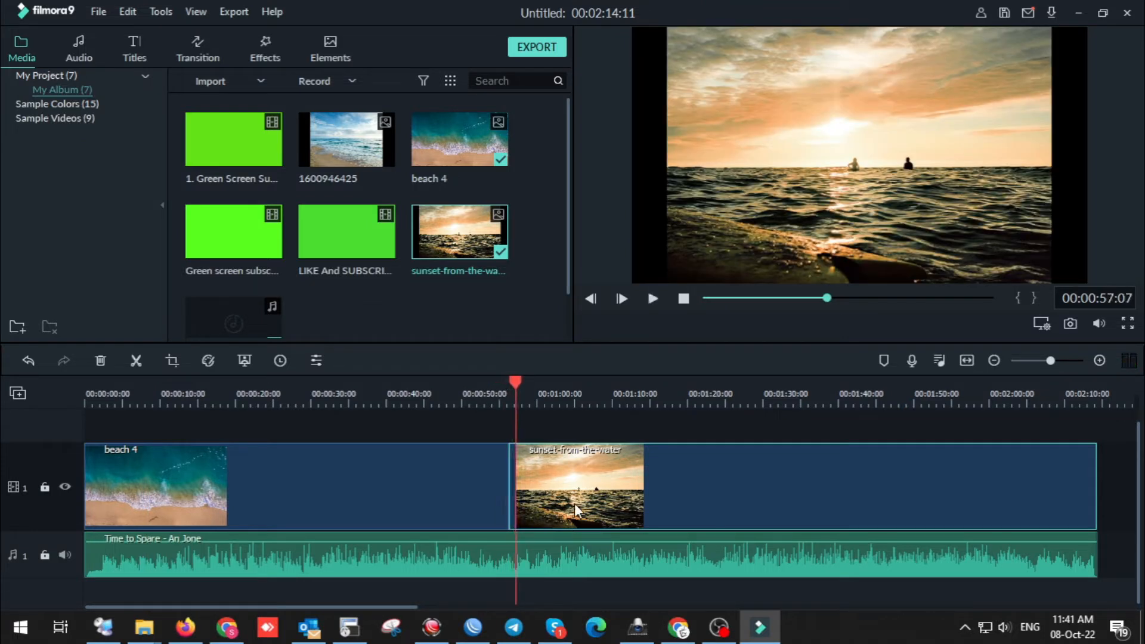
left_click(630, 423)
double_click(611, 486)
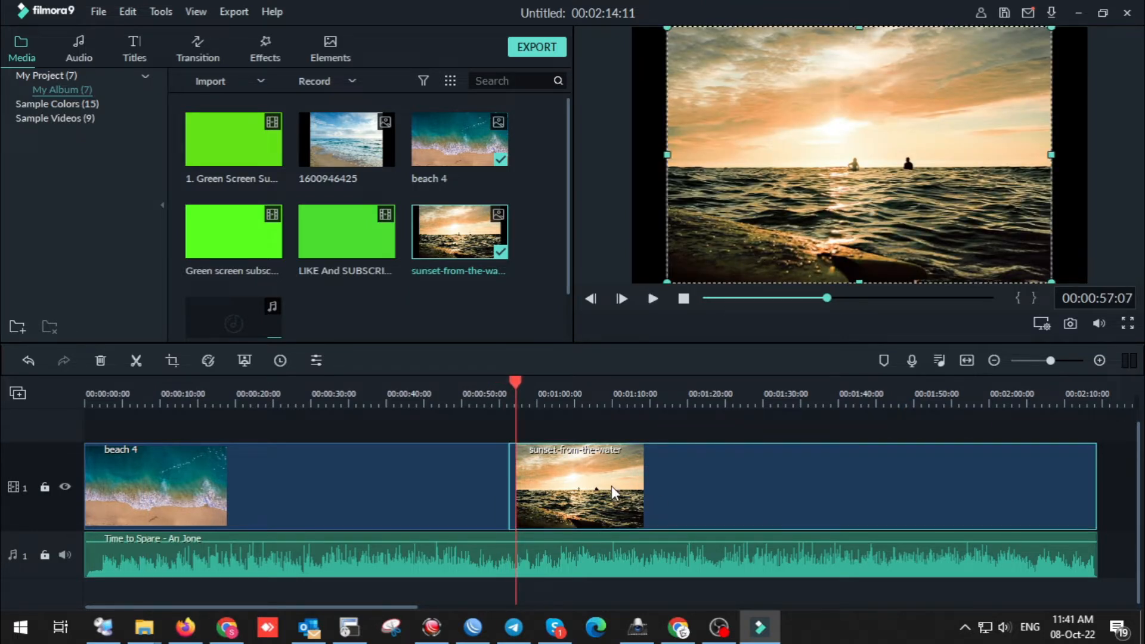
left_click(21, 73)
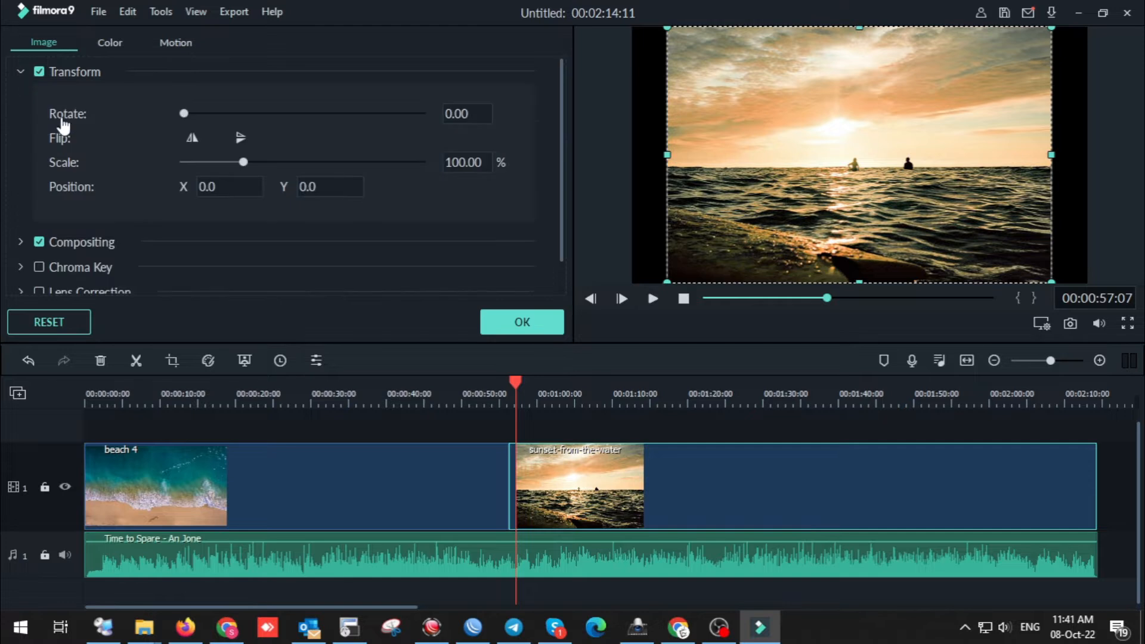
left_click_drag(244, 164, 274, 165)
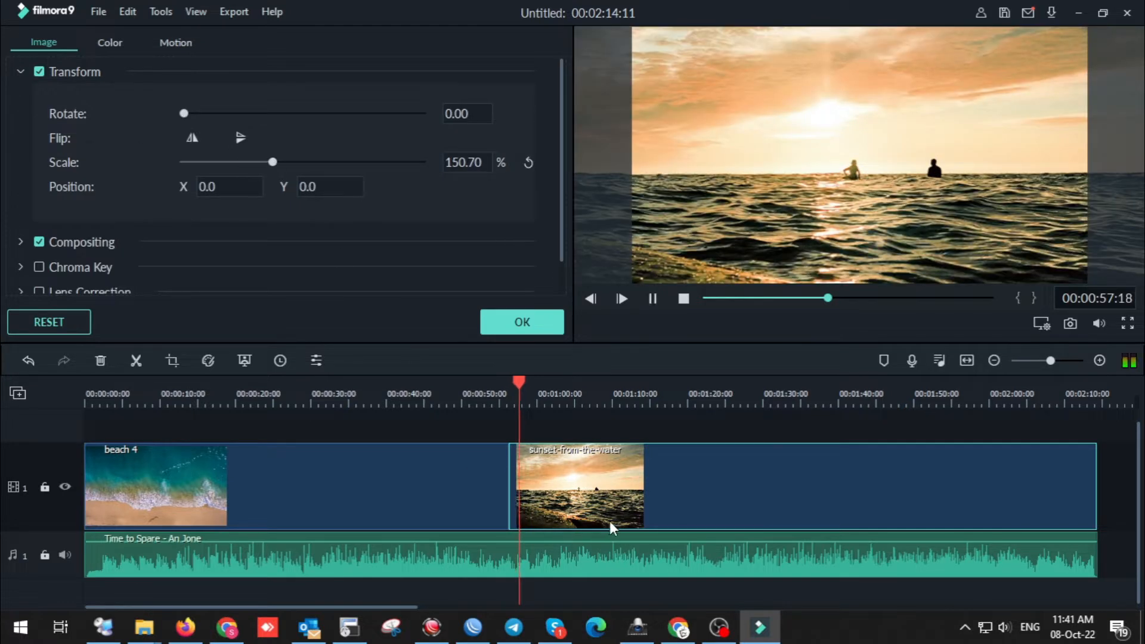
left_click(529, 325)
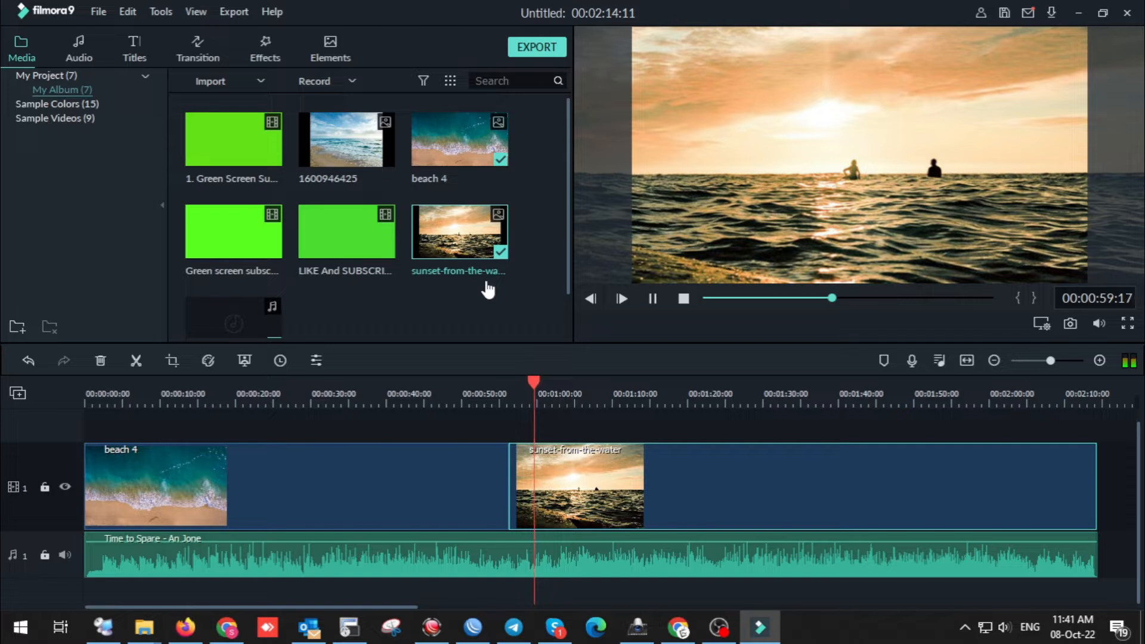
key("space")
left_click_drag(620, 483, 877, 483)
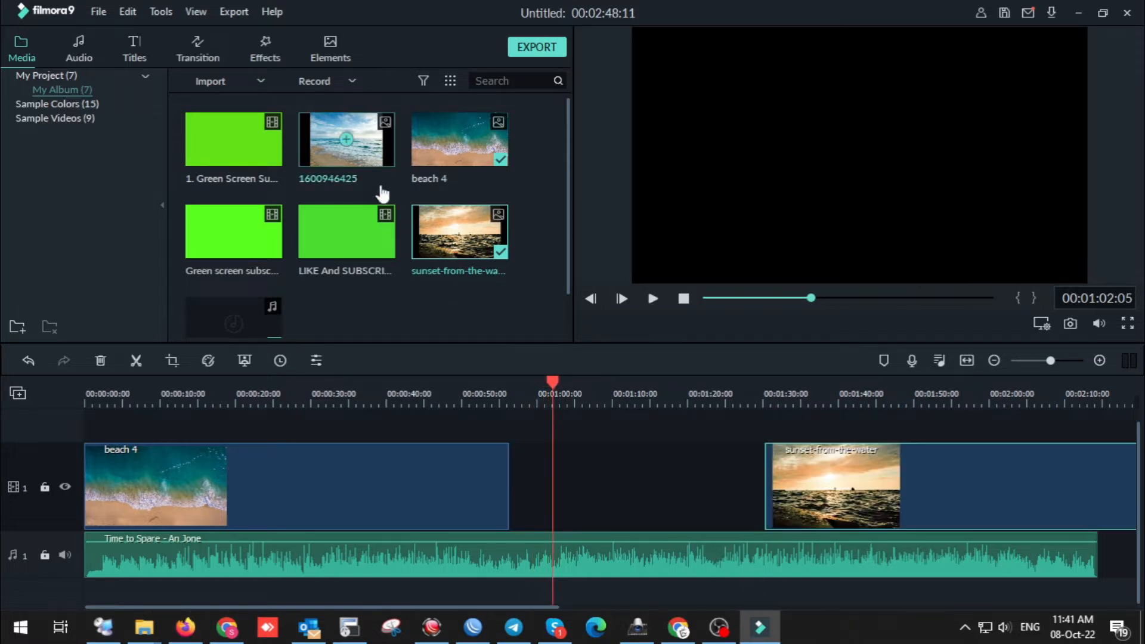
left_click_drag(560, 414, 764, 478)
double_click(612, 483)
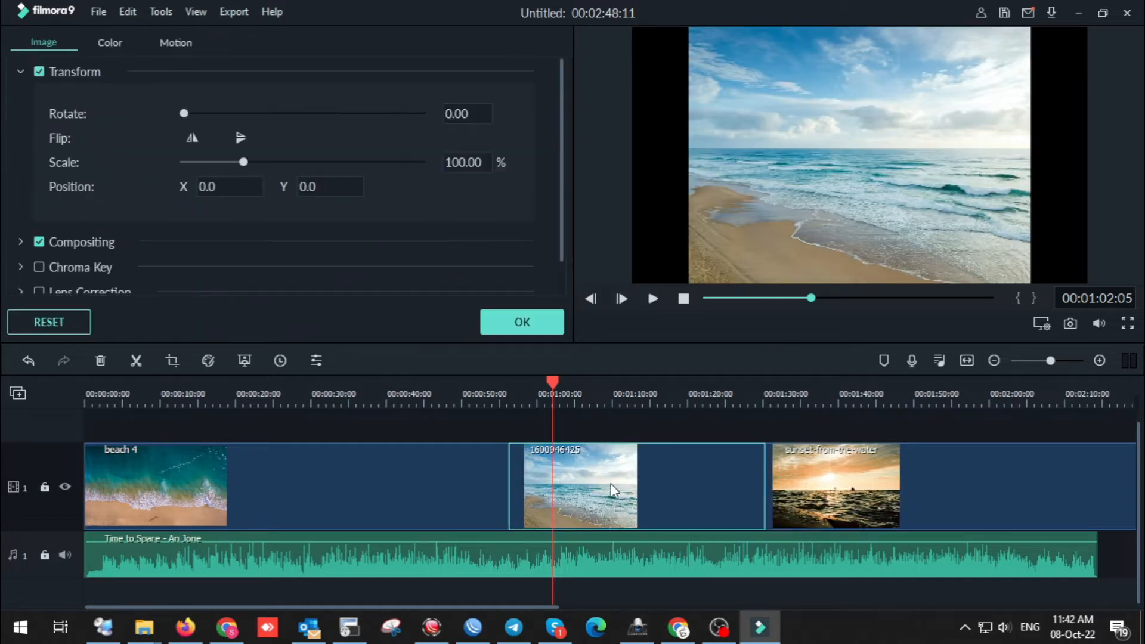
left_click_drag(244, 170, 270, 171)
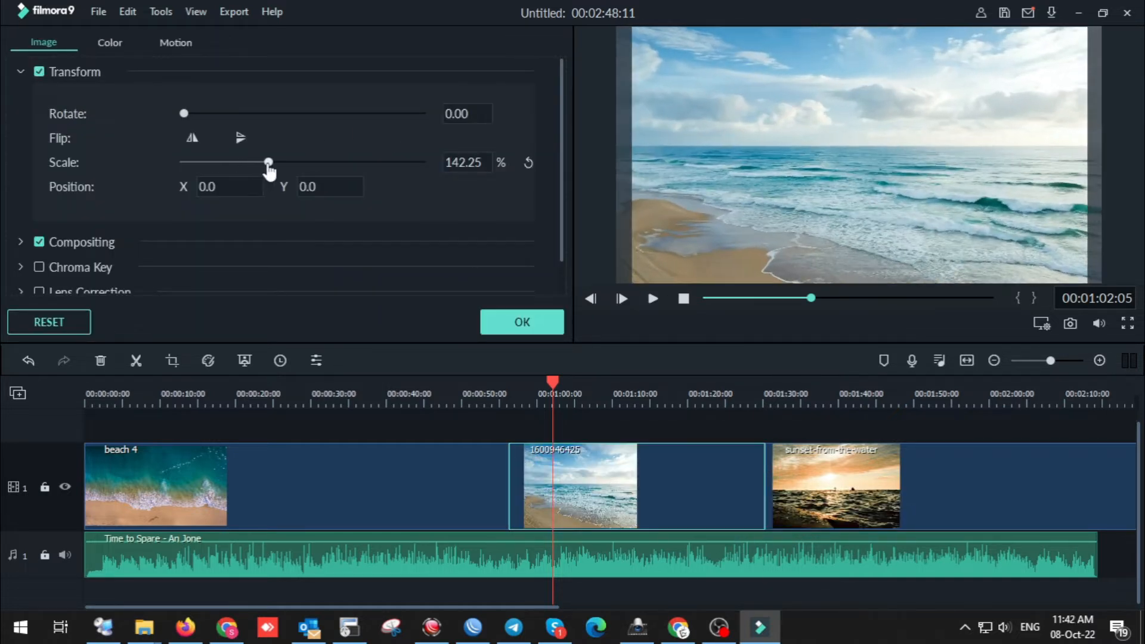
left_click(277, 394)
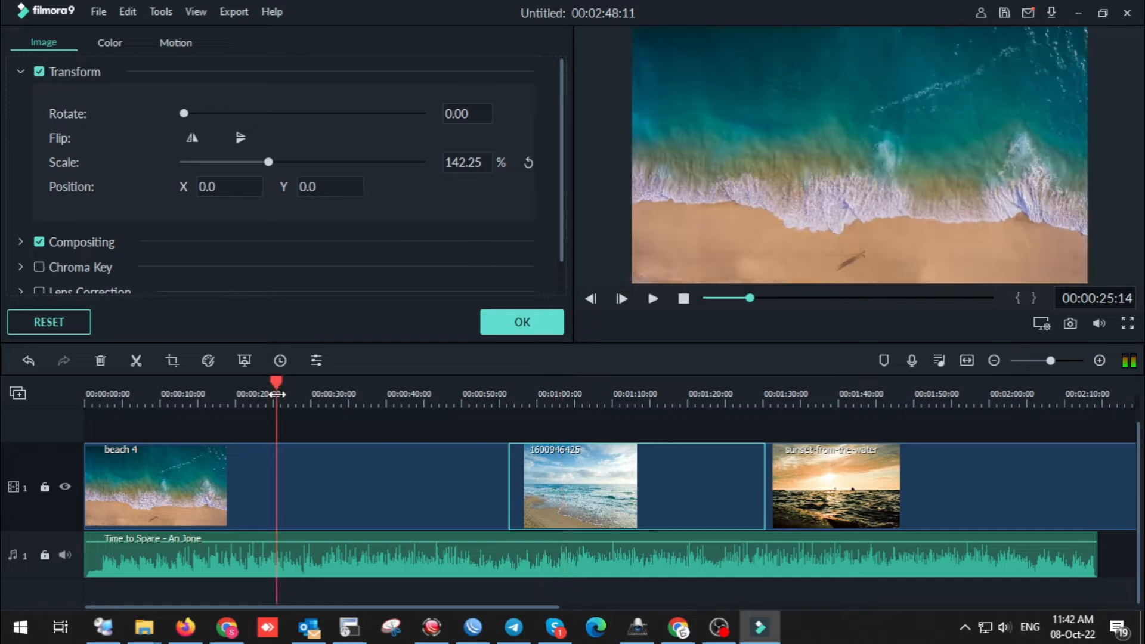
key("space")
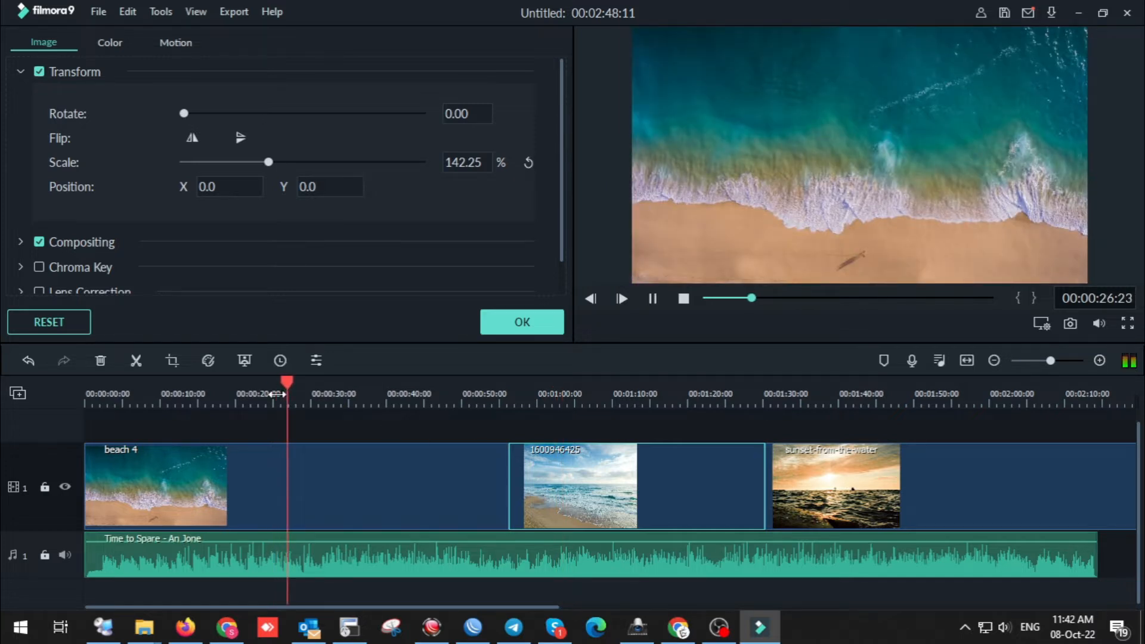
left_click(488, 395)
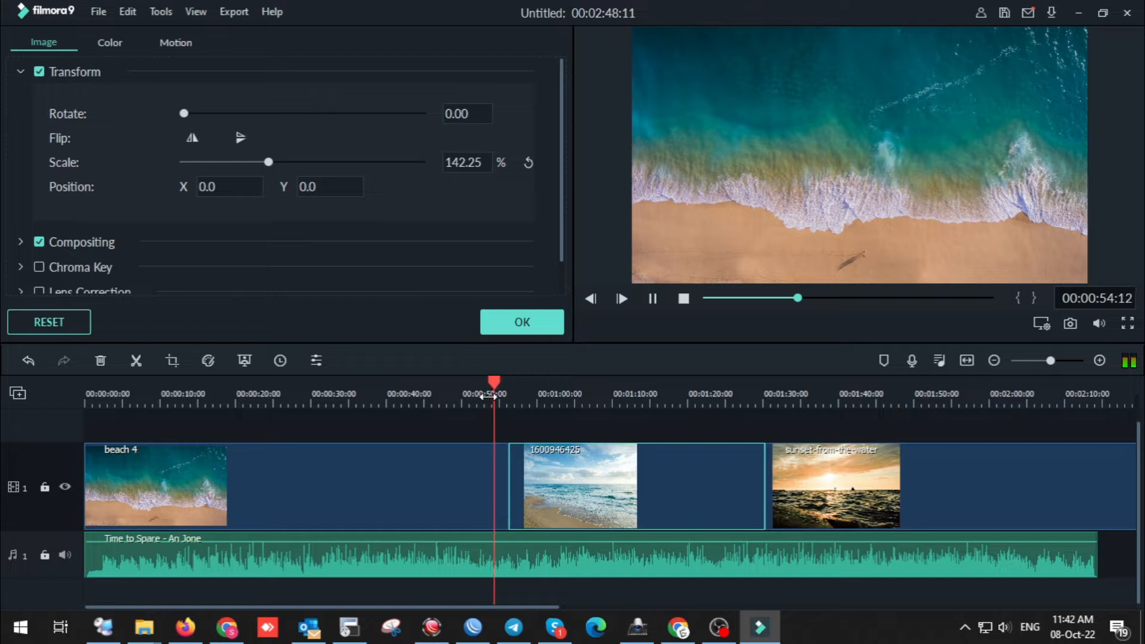
key("space")
left_click(230, 484)
key("Home")
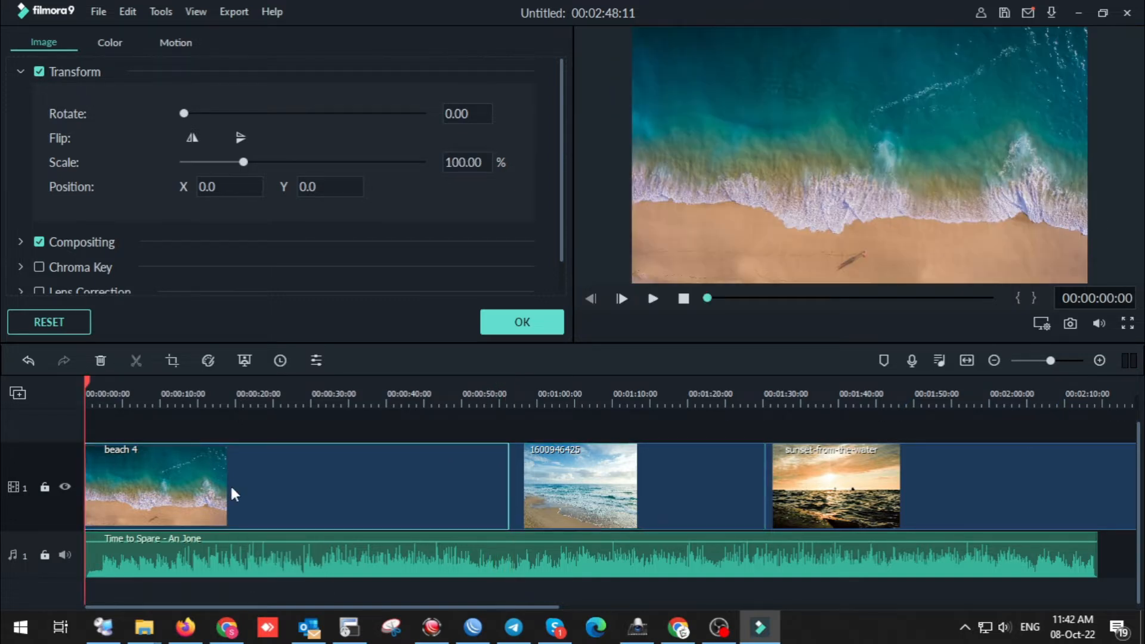
left_click(545, 322)
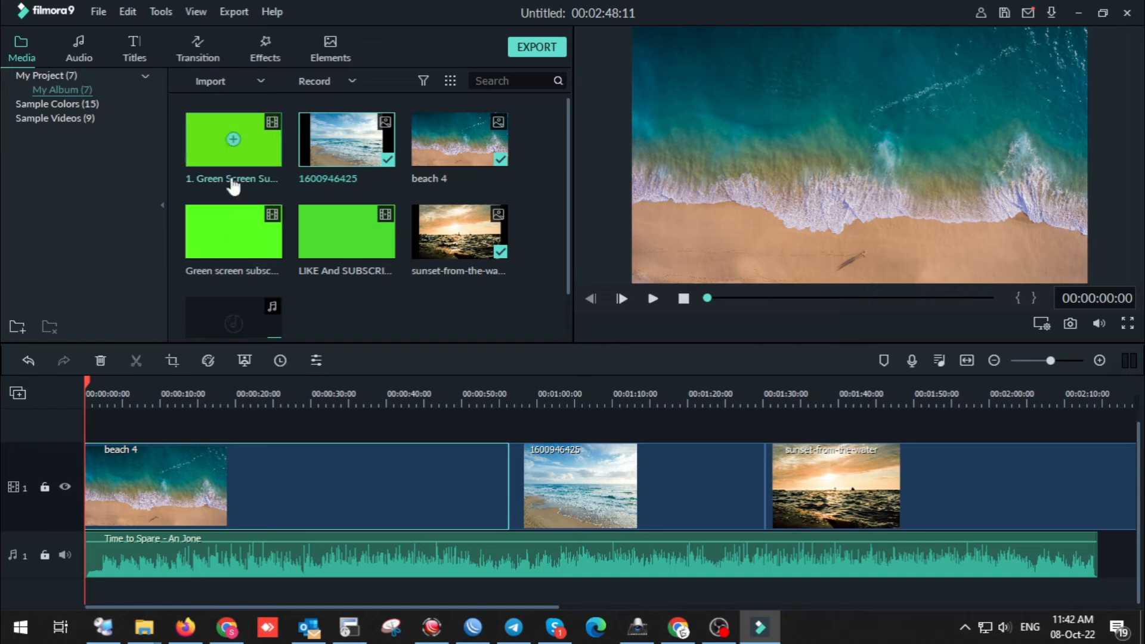
Browse the full transition collection and preview several effects, including Cross Merge, Cross Roll 3, Cross Whisk and Dispersion Blur
left_click(198, 67)
left_click(36, 89)
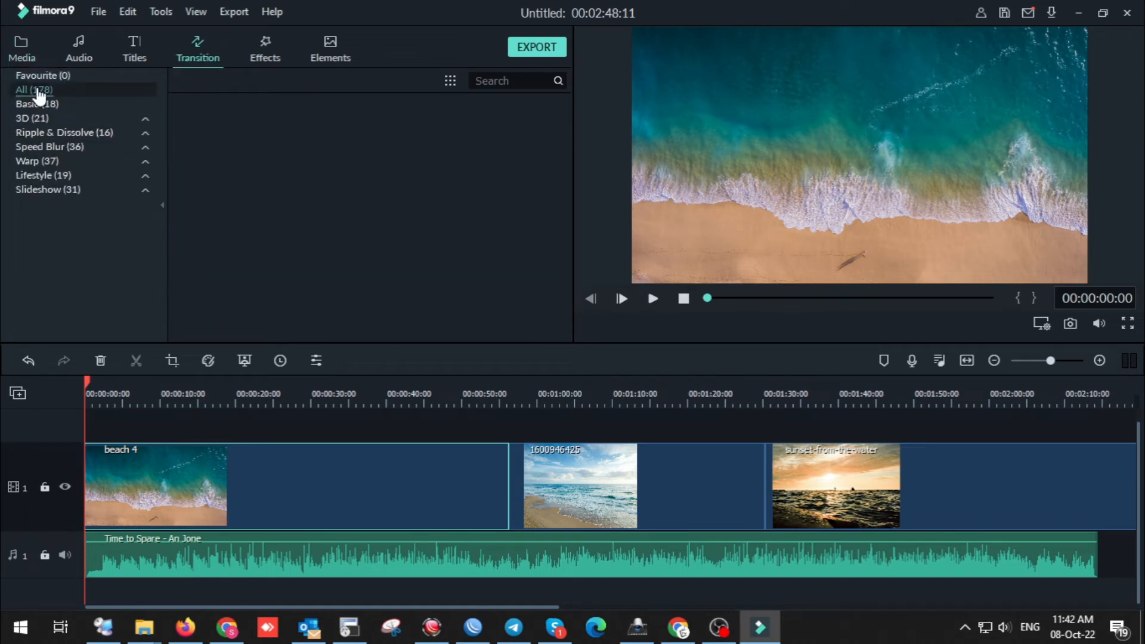
scroll(360, 224, "down", 5)
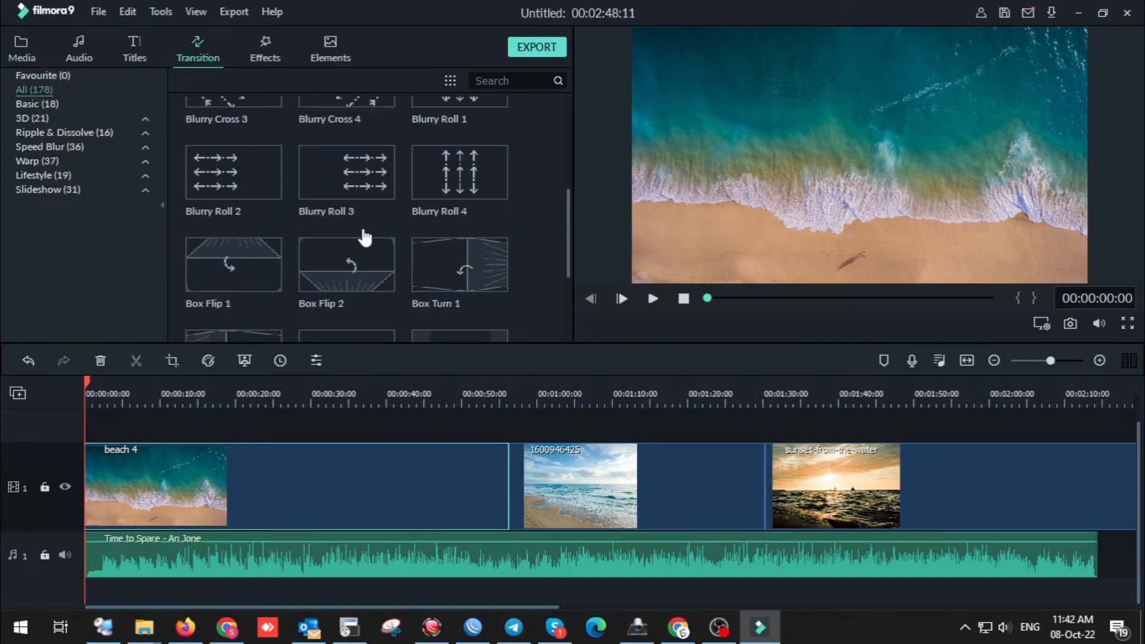
scroll(365, 237, "down", 3)
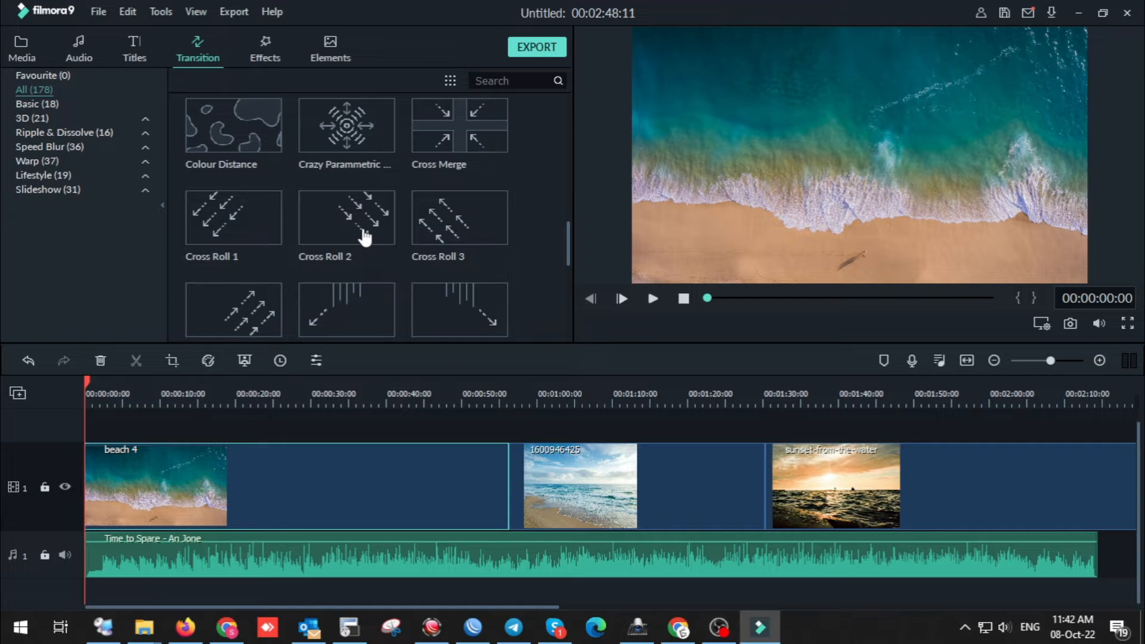
left_click(370, 145)
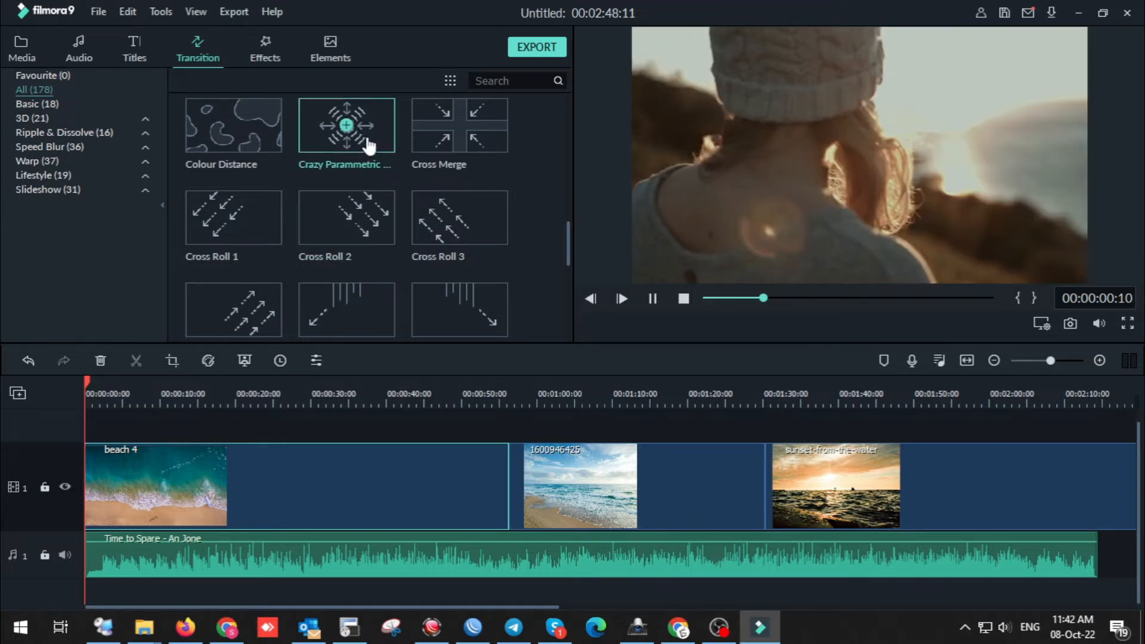
left_click(448, 140)
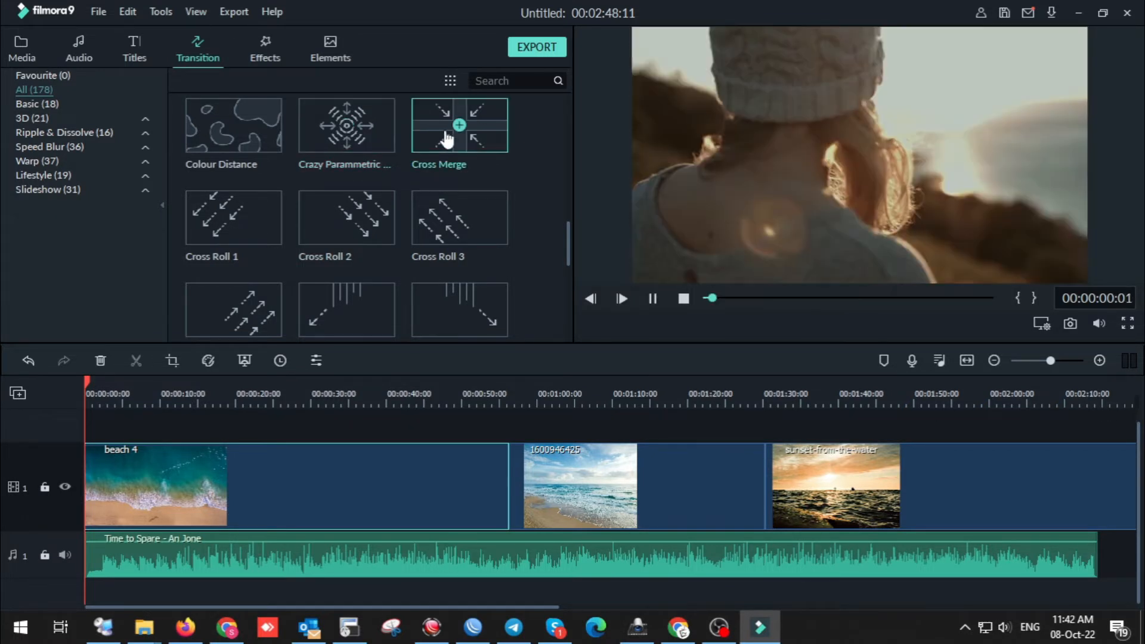
left_click(443, 223)
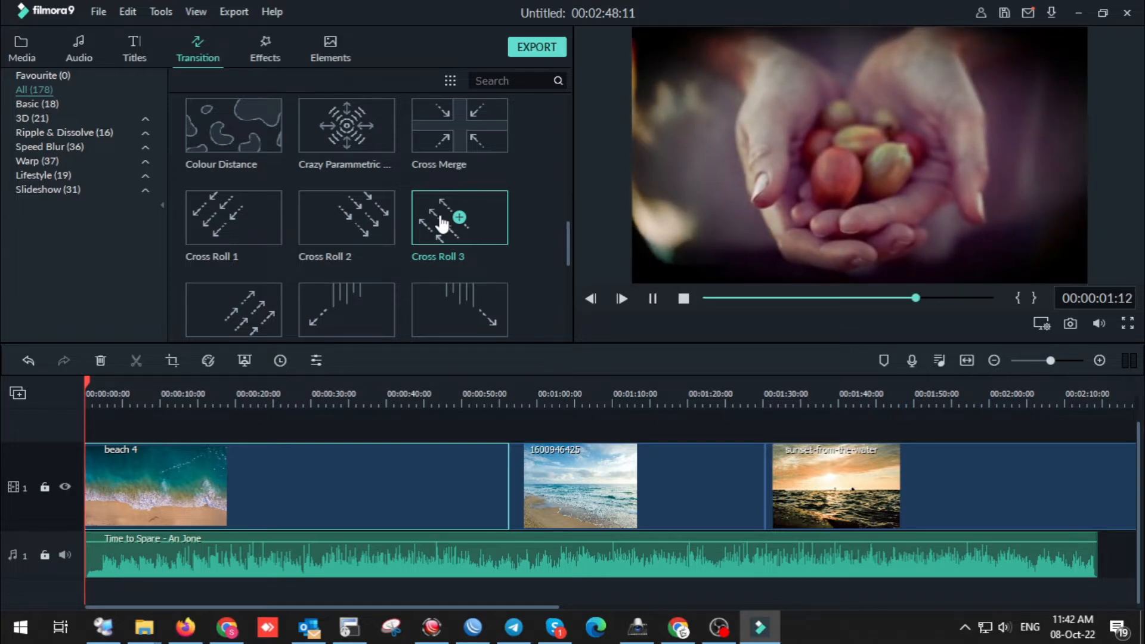
scroll(442, 224, "down", 3)
left_click(423, 242)
scroll(422, 242, "down", 2)
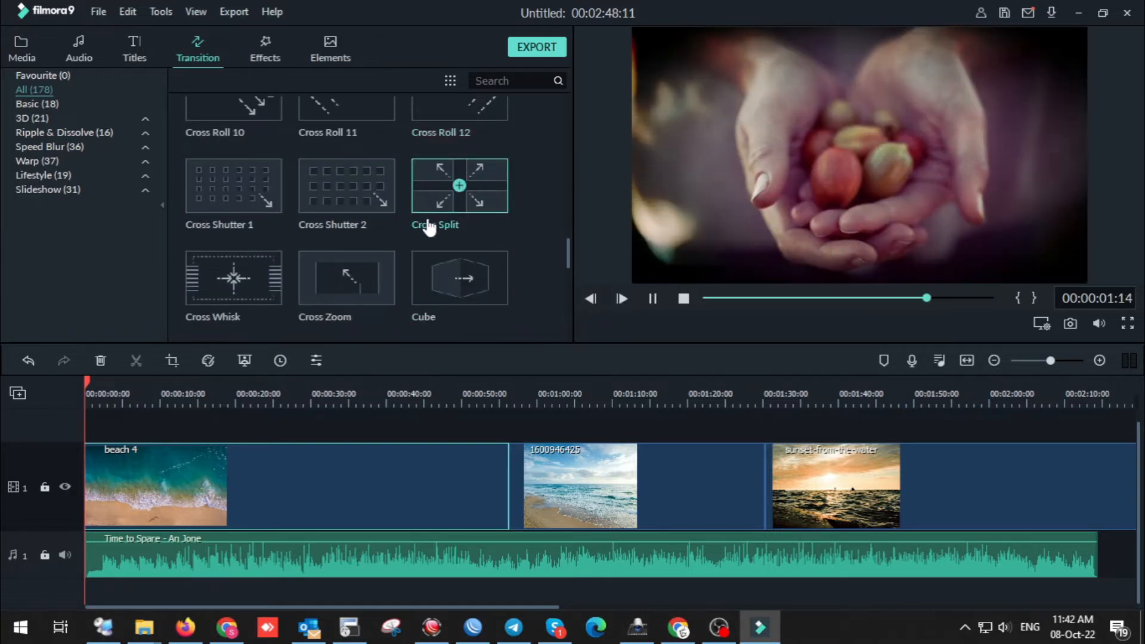
left_click(270, 288)
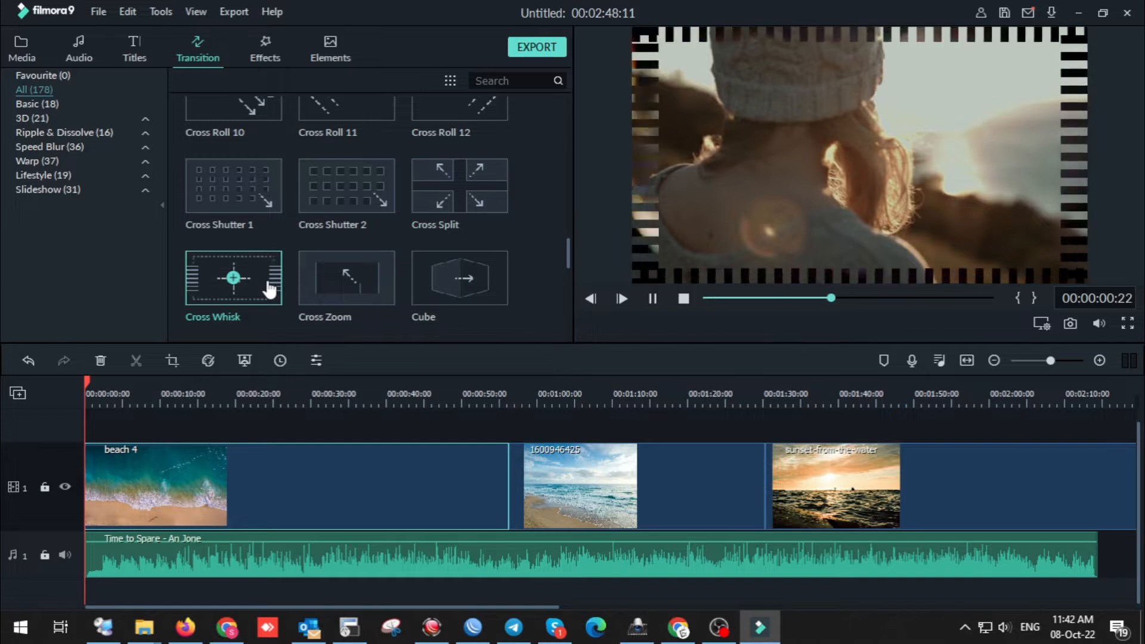
scroll(268, 289, "down", 5)
left_click(260, 242)
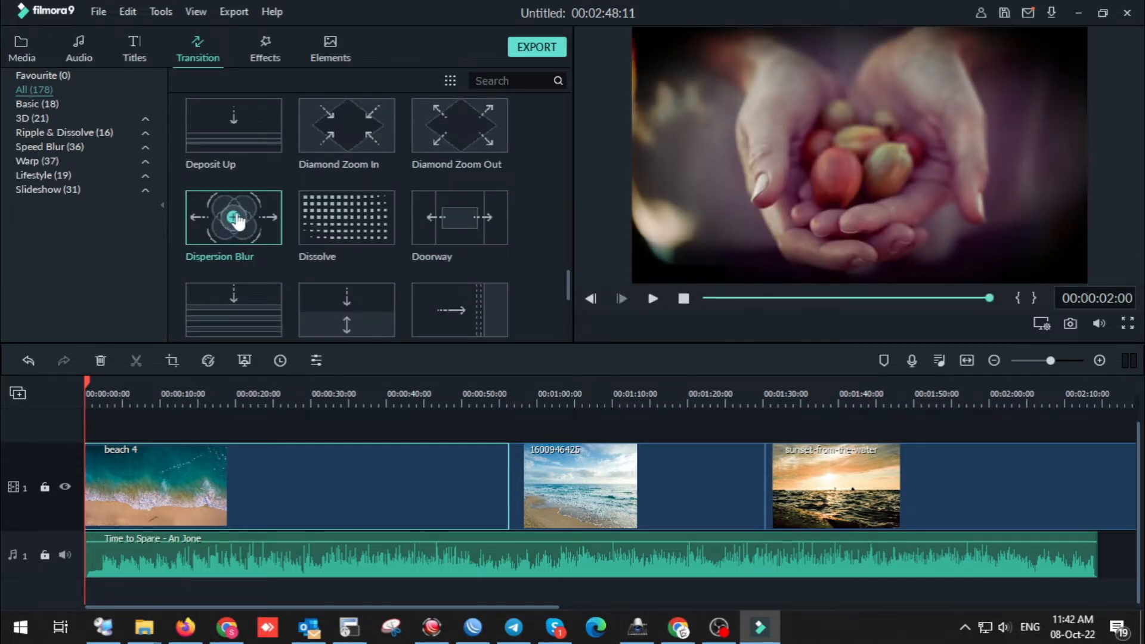
left_click(234, 217)
left_click(572, 488)
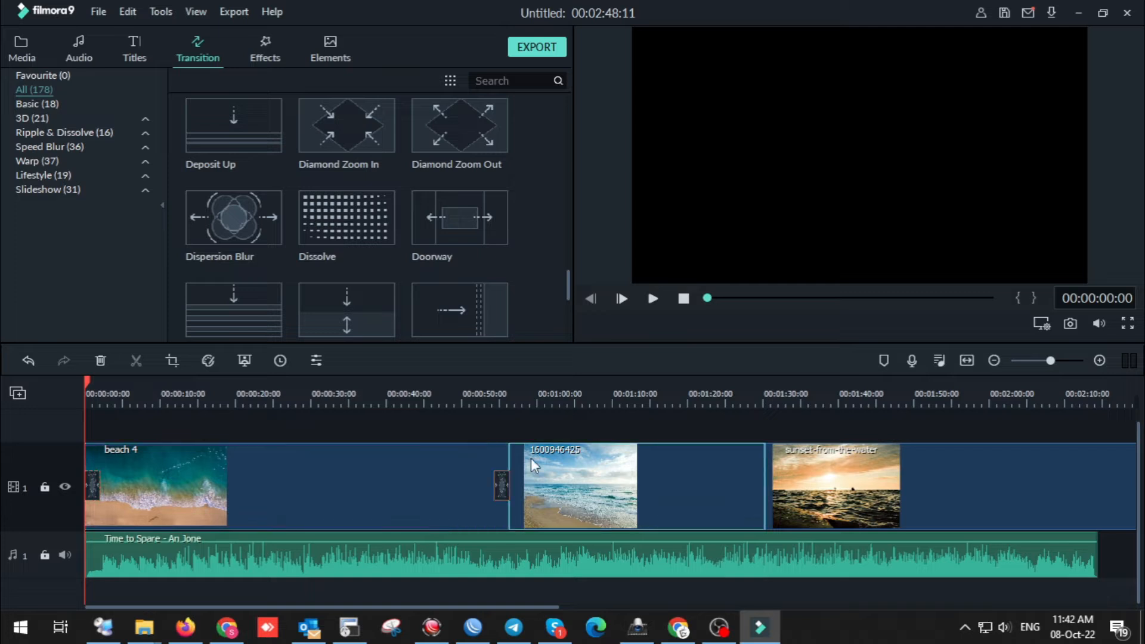
left_click(233, 218)
left_click(899, 499)
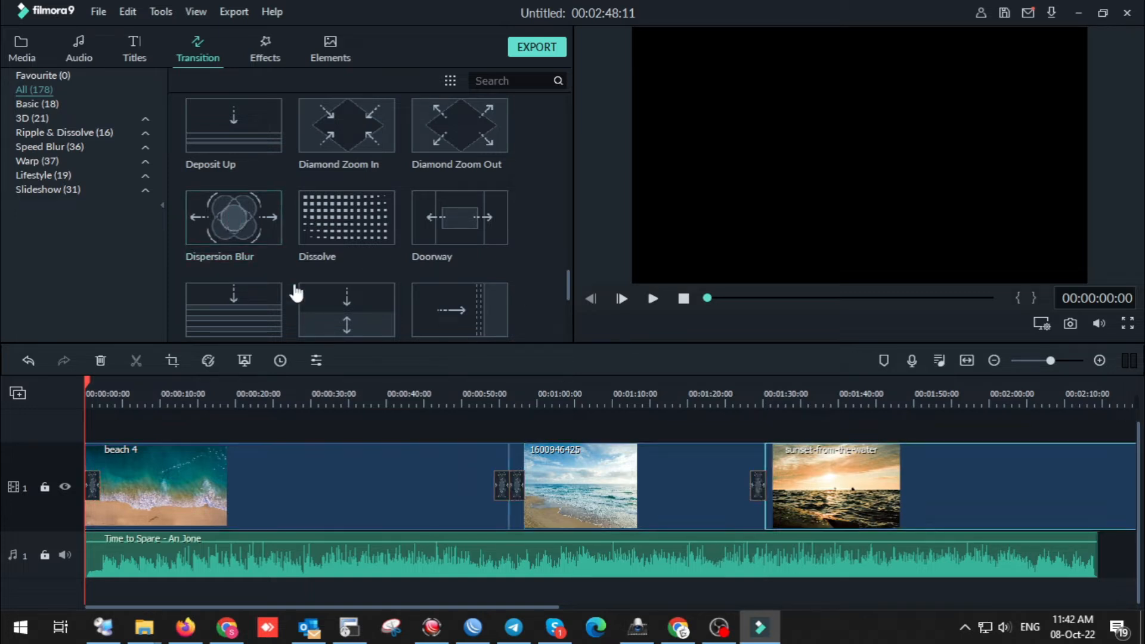
left_click(235, 220)
left_click(311, 472)
key("space")
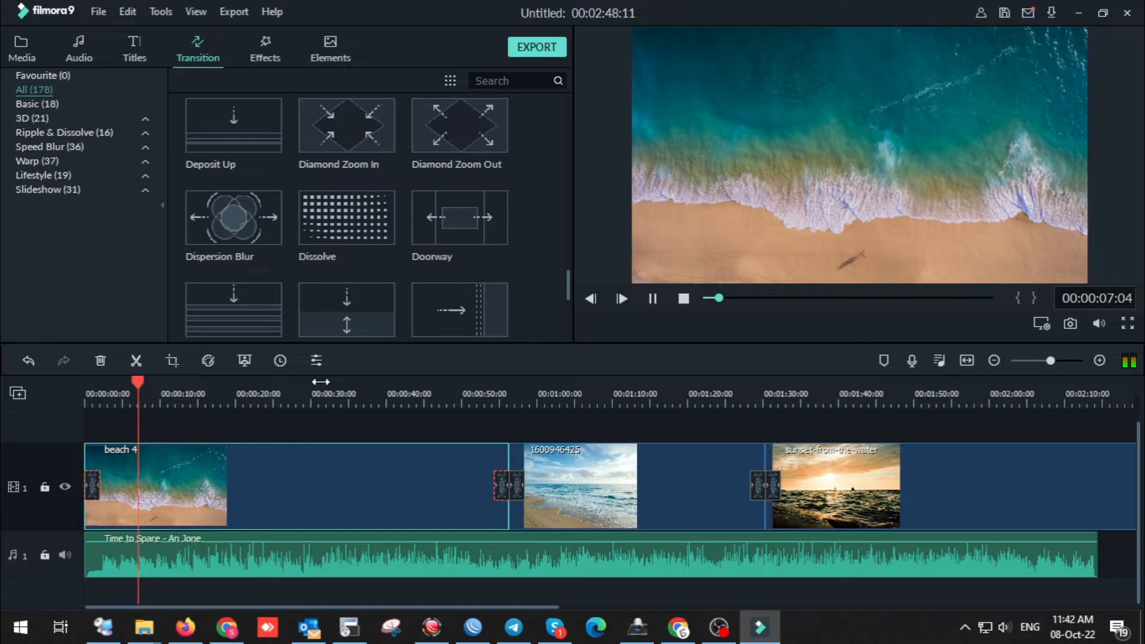
Preview the Credit 3 and Credit 4 titles, then add Credit 4 above beach 4 at about 8 seconds and play it
key("space")
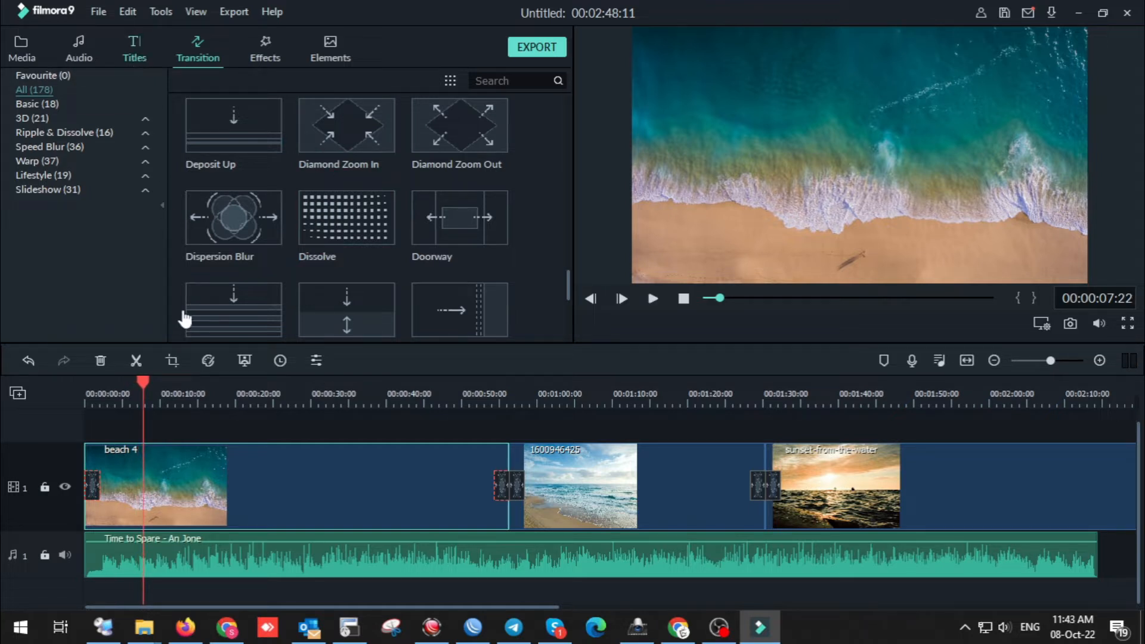
left_click(24, 90)
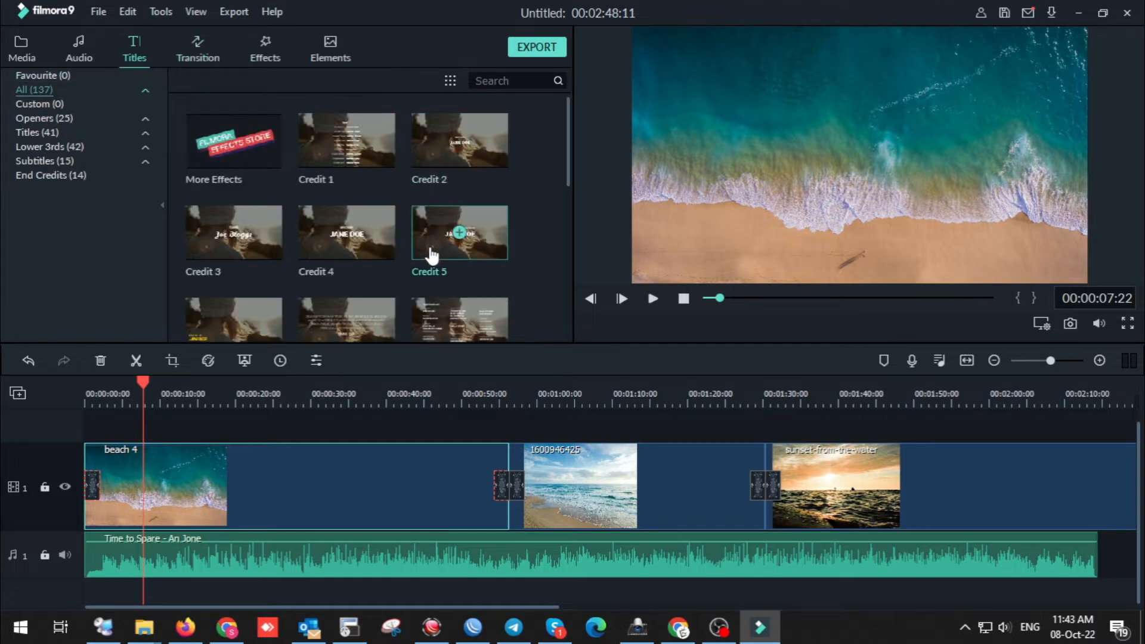
left_click(258, 248)
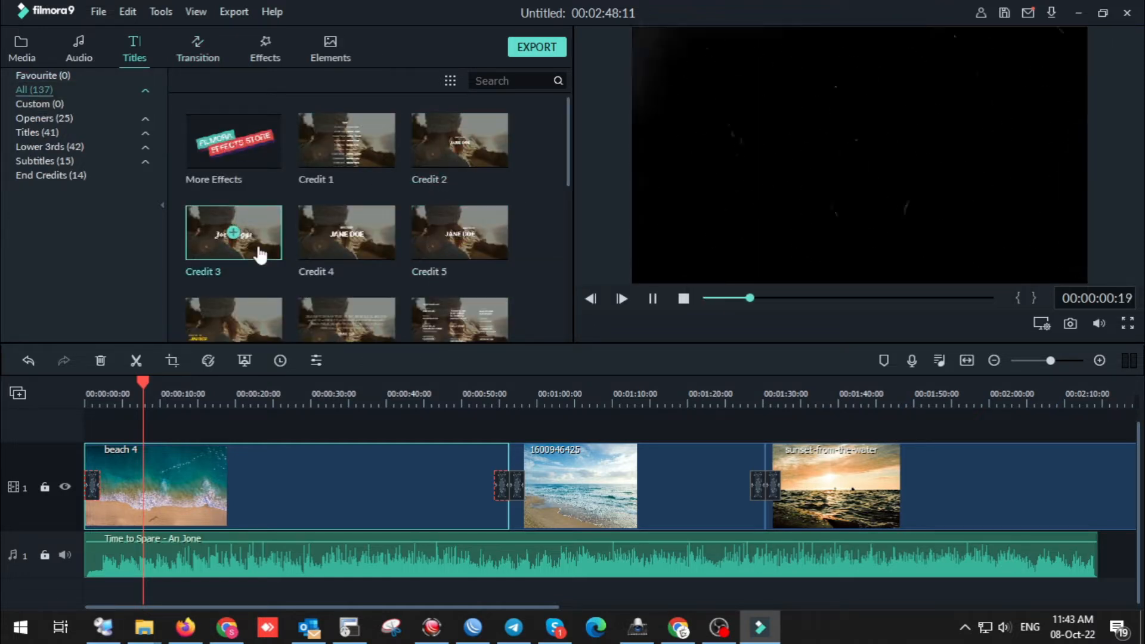
left_click(366, 249)
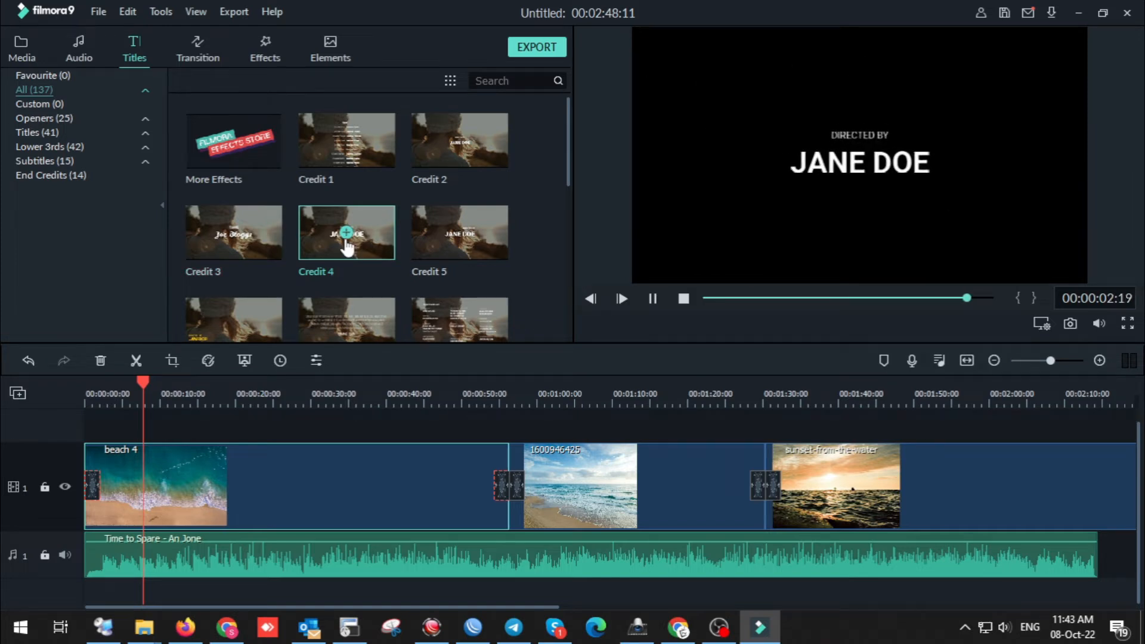
left_click(346, 233)
left_click(152, 397)
key("space")
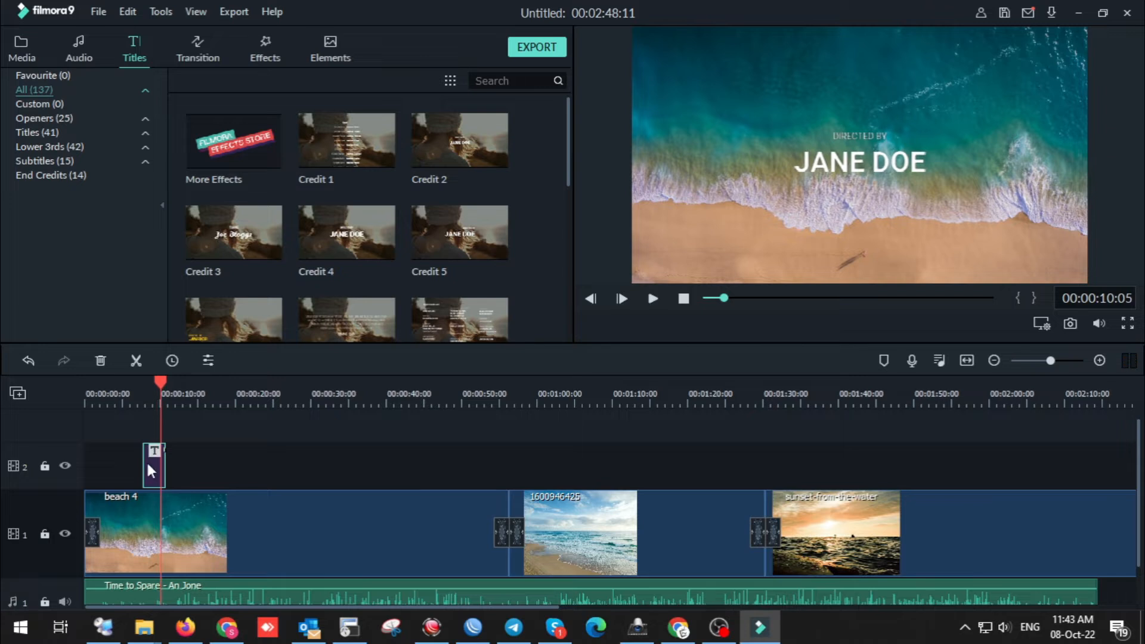
Change the Credit 4 title's small upper line to "Share Records" and its main line to "GREEN SCREEN"
double_click(148, 461)
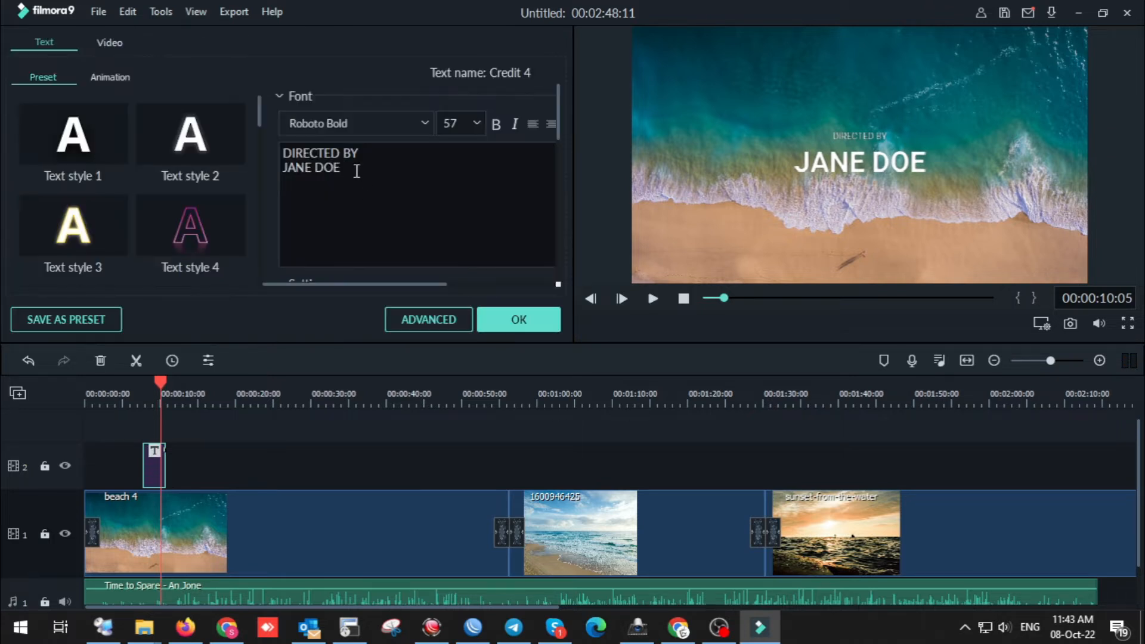
left_click_drag(341, 171, 270, 172)
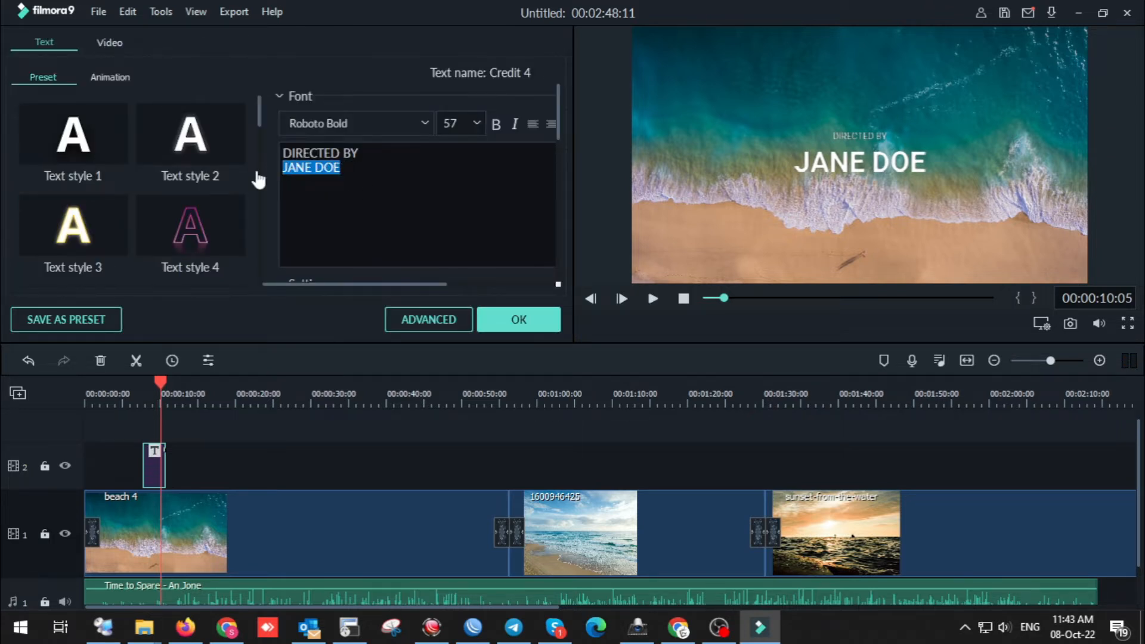
type("G")
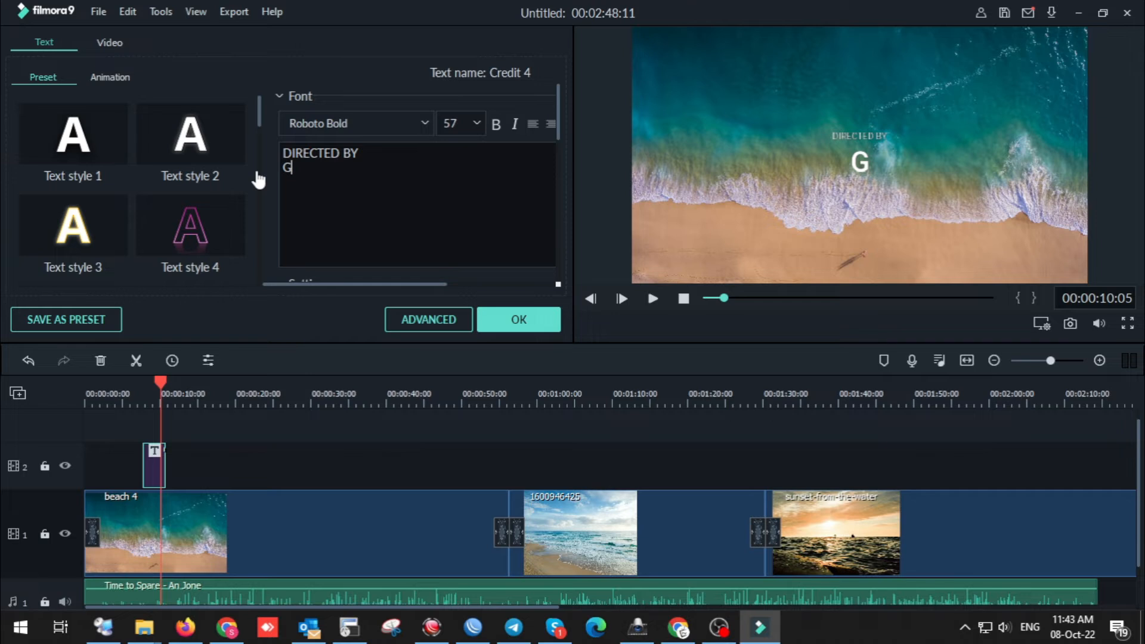
type("REEN ")
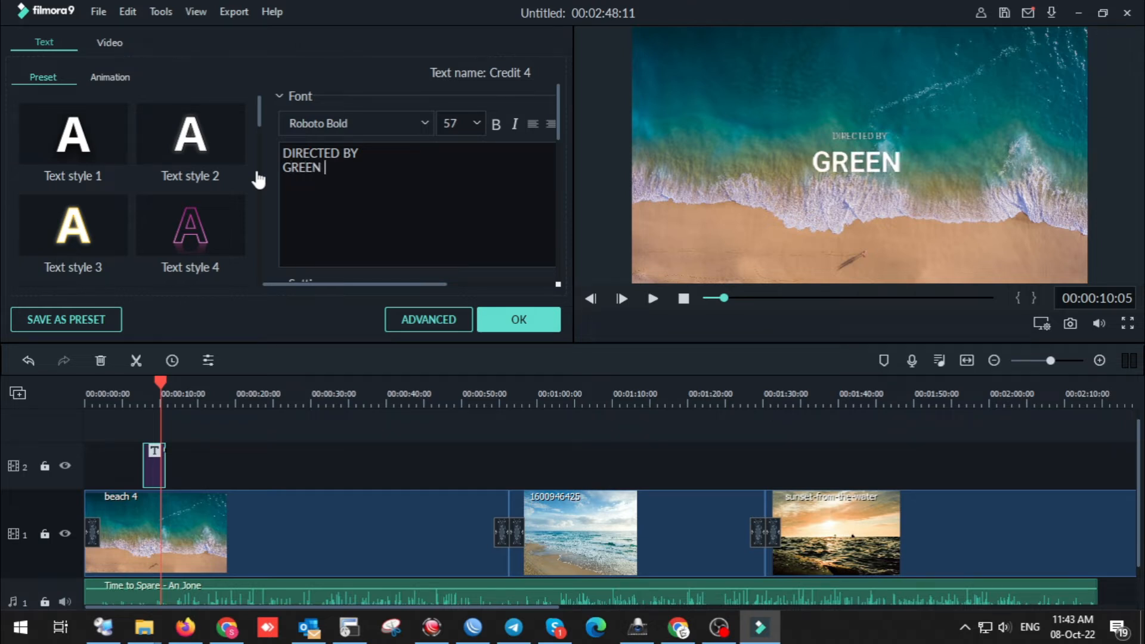
type("SCREEN")
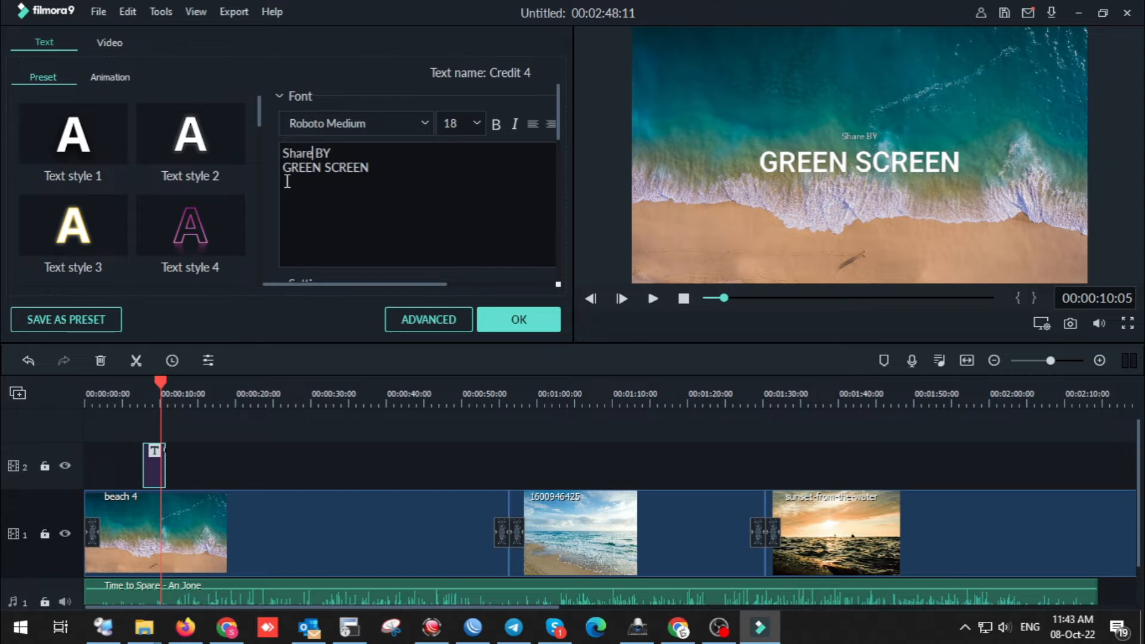
type("ecords")
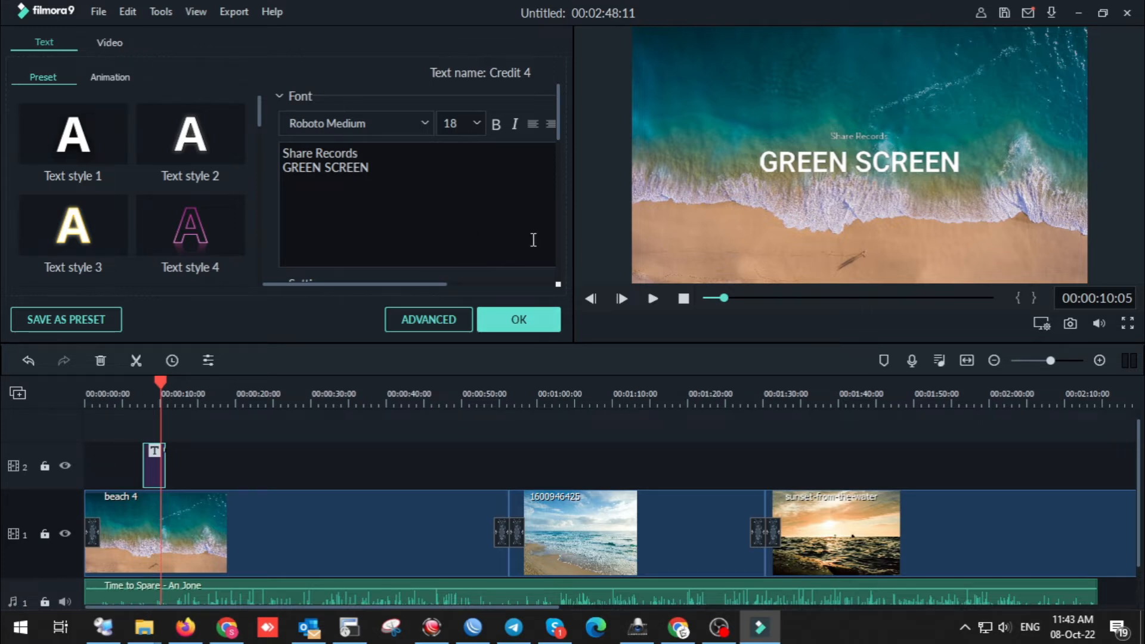
left_click(519, 322)
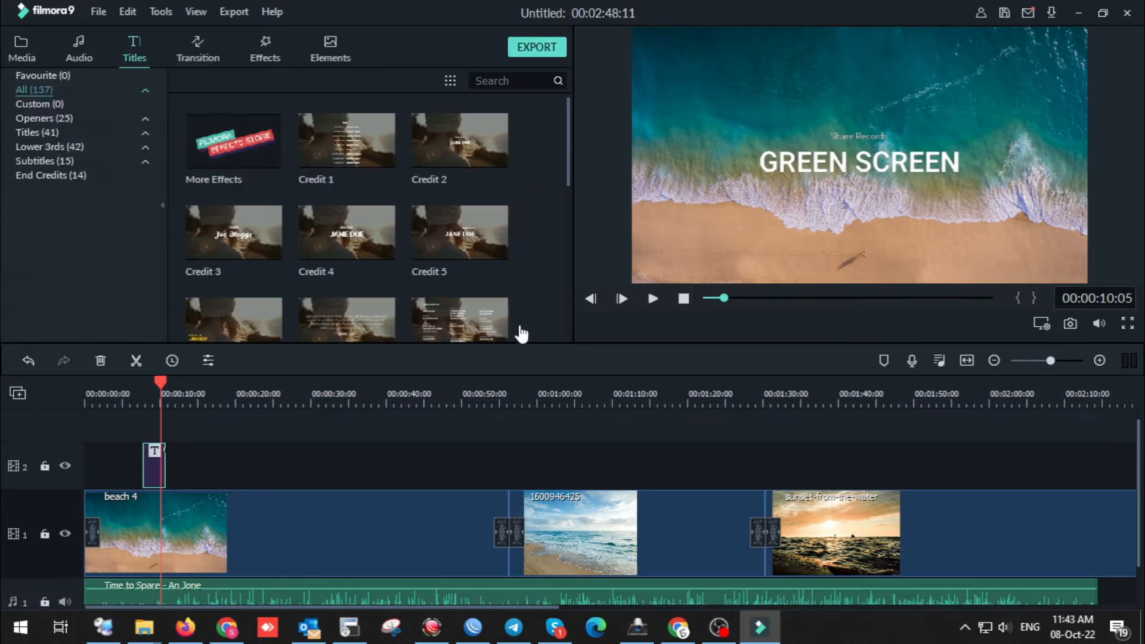
Preview the edited title and stretch it to span from the start of the timeline to about 20 seconds
left_click(140, 398)
key("space")
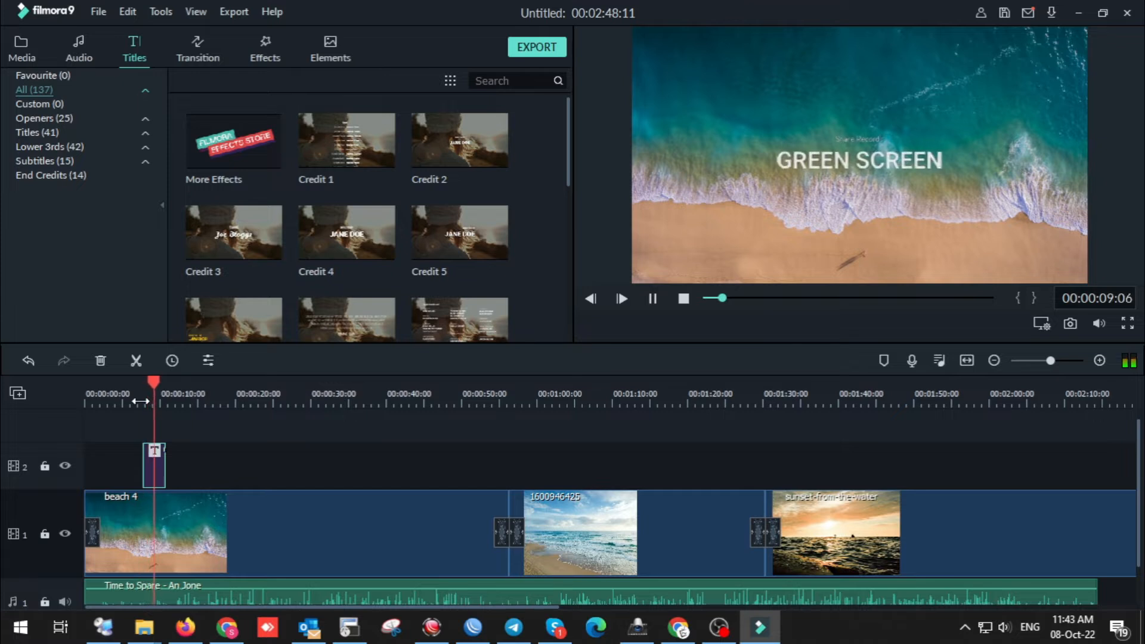
key("space")
left_click_drag(154, 459, 238, 465)
key("Home")
key("space")
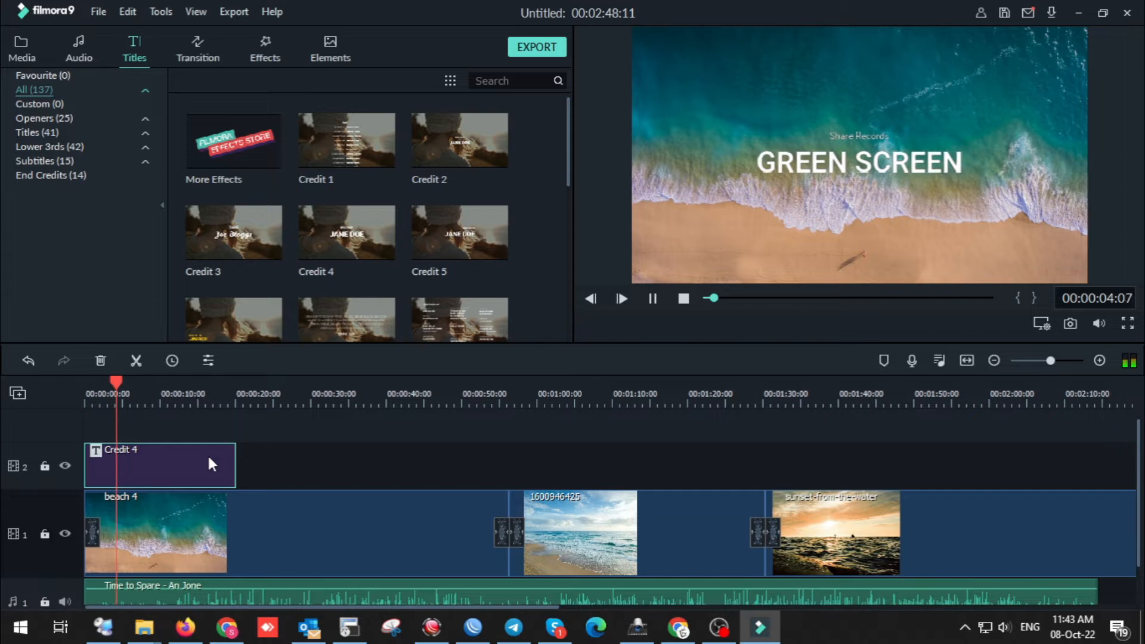
key("space")
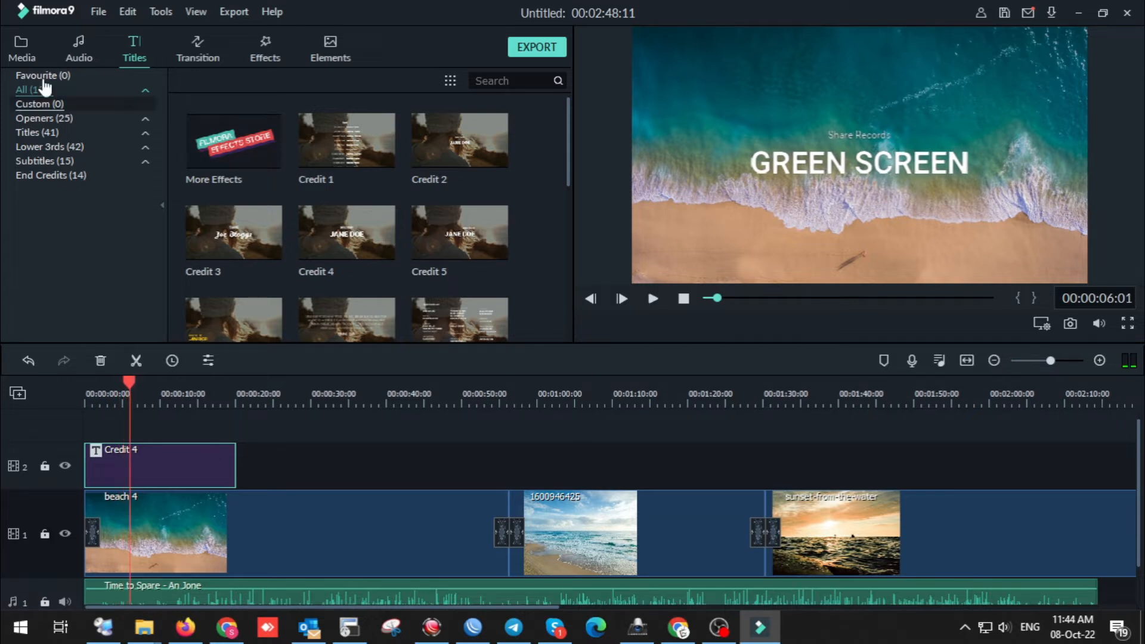
Move the Credit 4 title up to track 3 and place the first green screen subscribe clip at the start of track 2, keeping the project settings
left_click(24, 48)
scroll(429, 263, "down", 1)
scroll(427, 266, "up", 1)
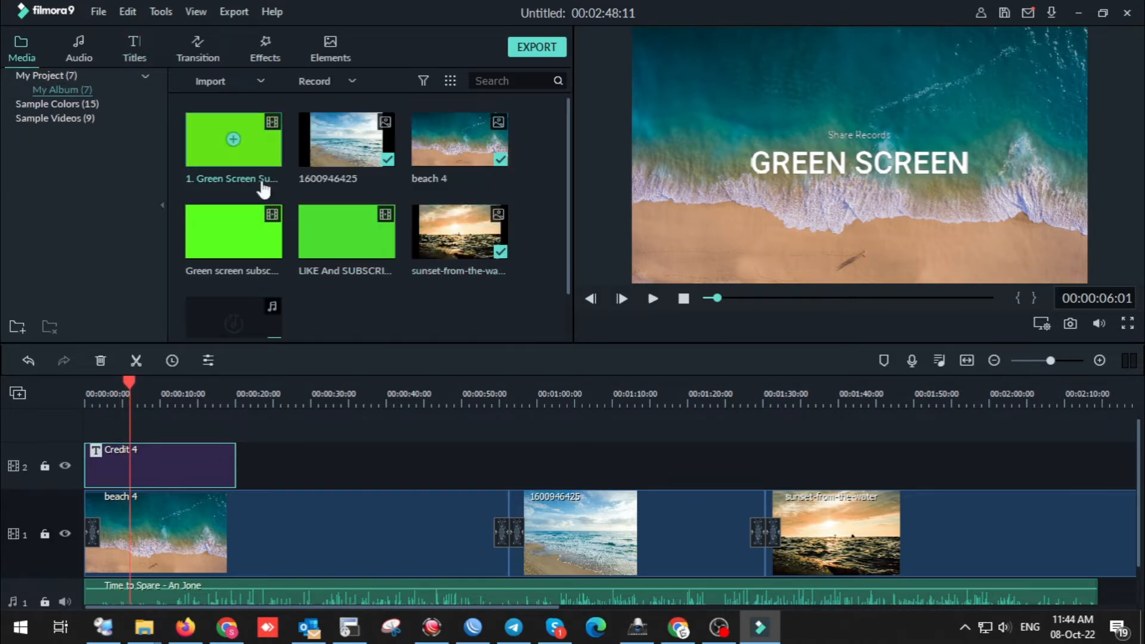
left_click(262, 145)
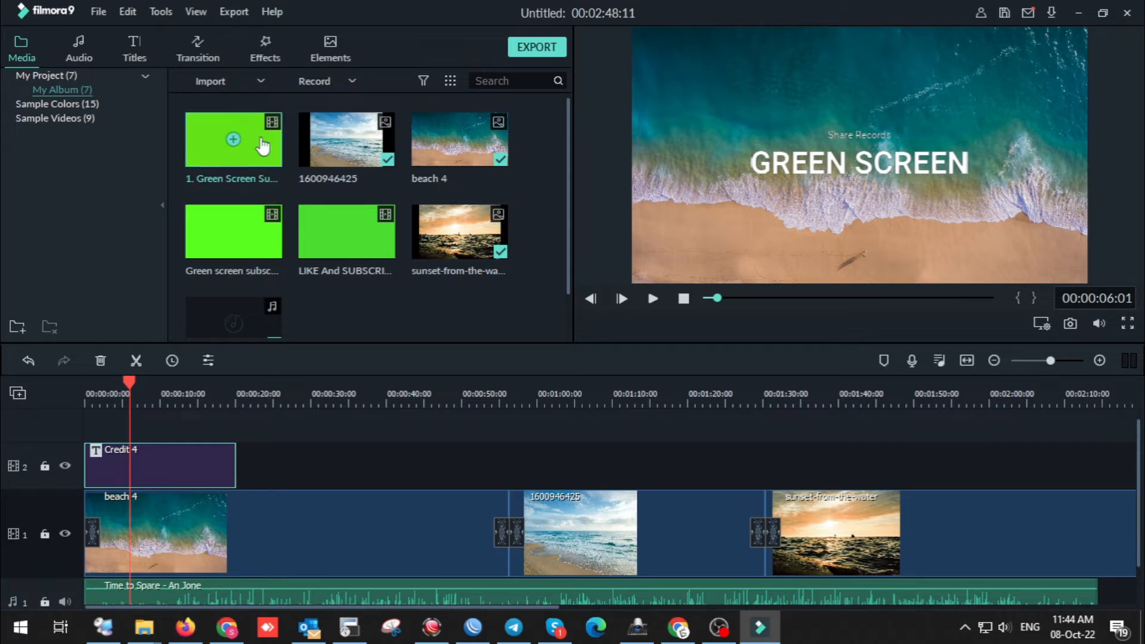
left_click_drag(129, 465, 148, 428)
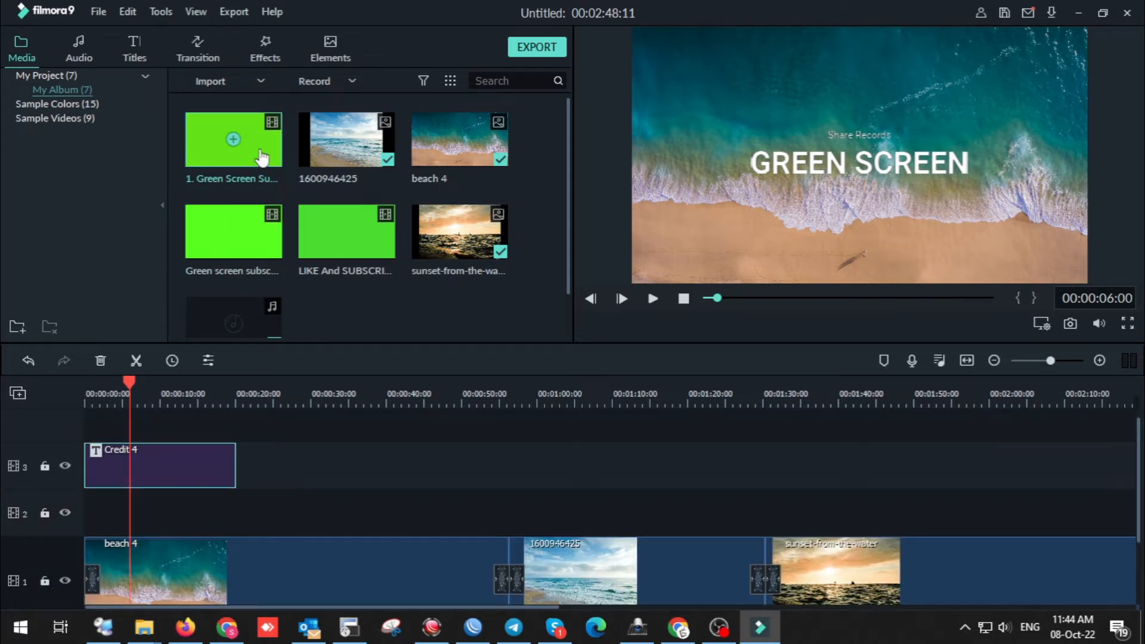
left_click_drag(270, 152, 144, 522)
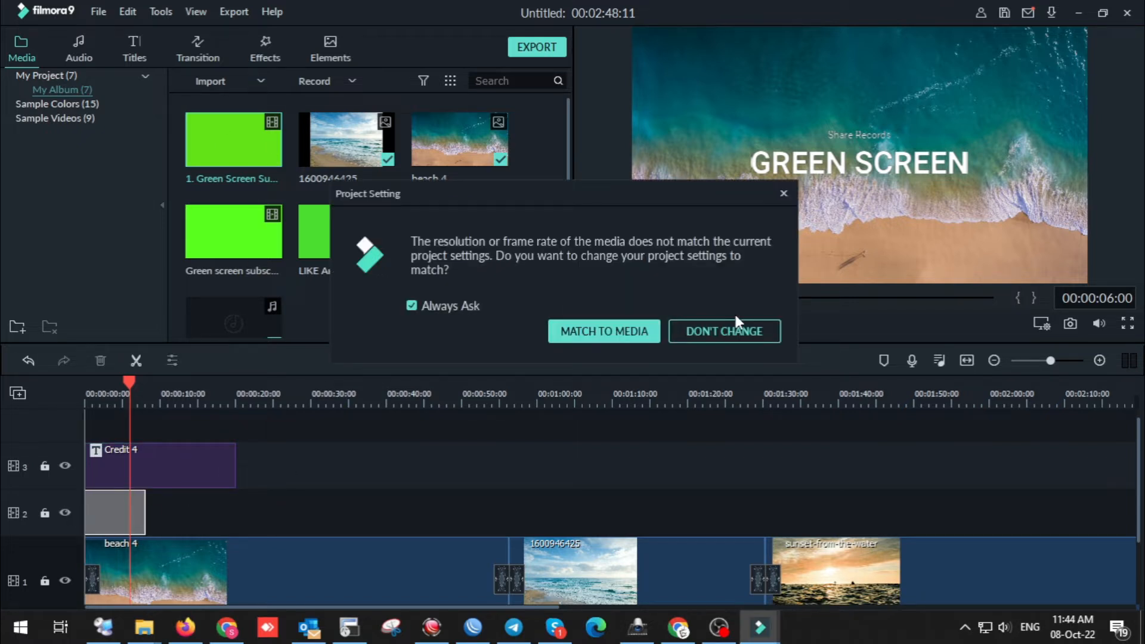
left_click(723, 332)
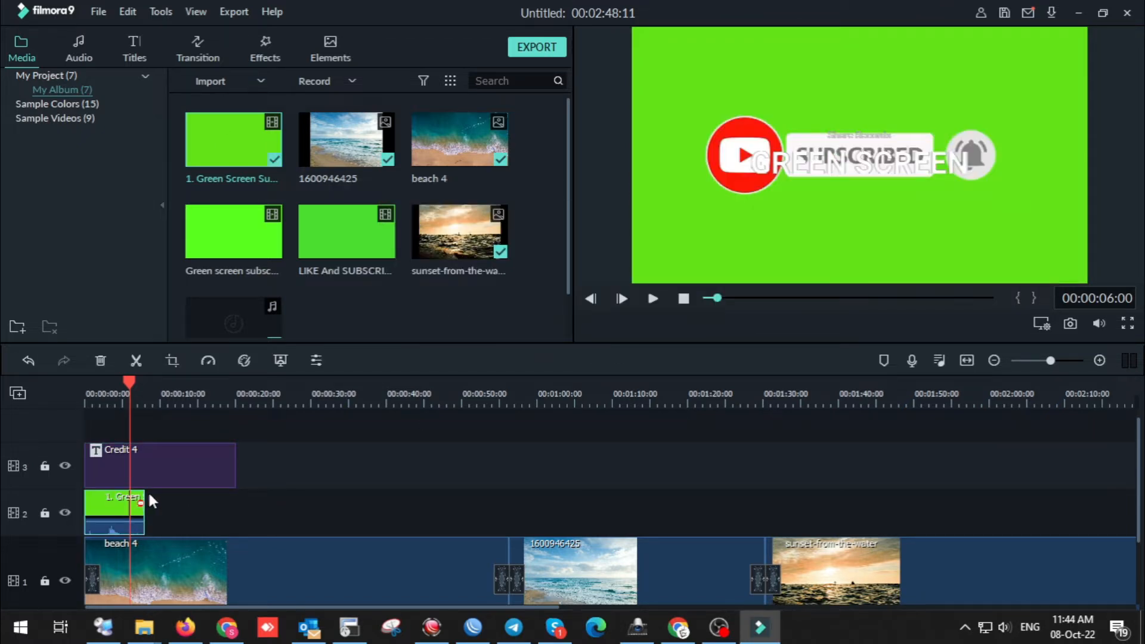
Play the timeline from the start to check how the green screen subscribe clip overlaps the title
key("Home")
key("space")
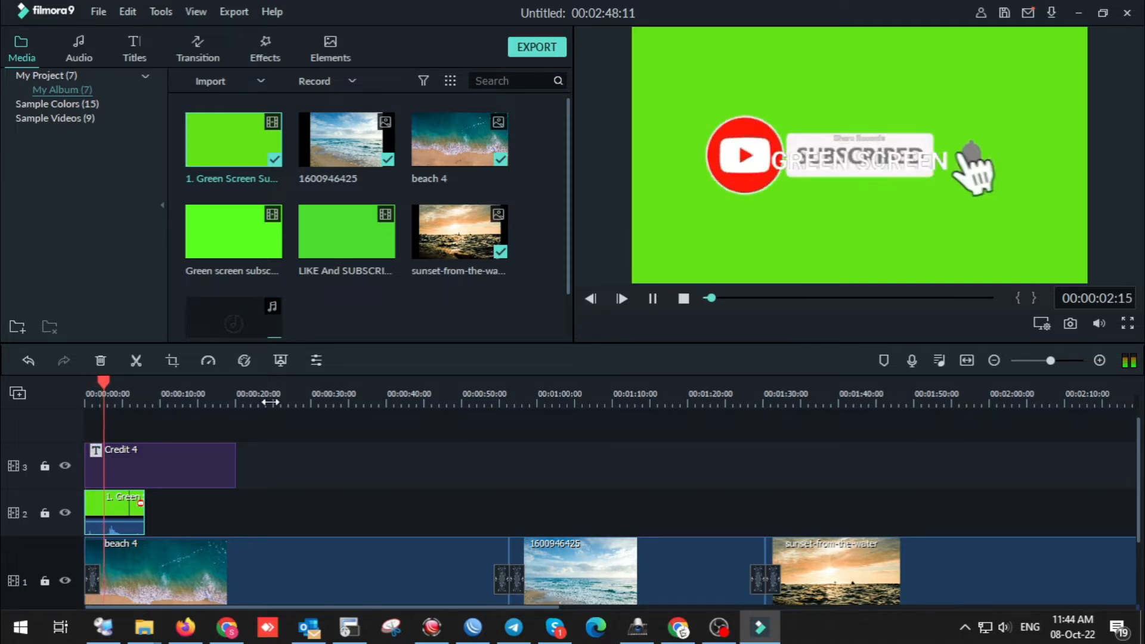
key("space")
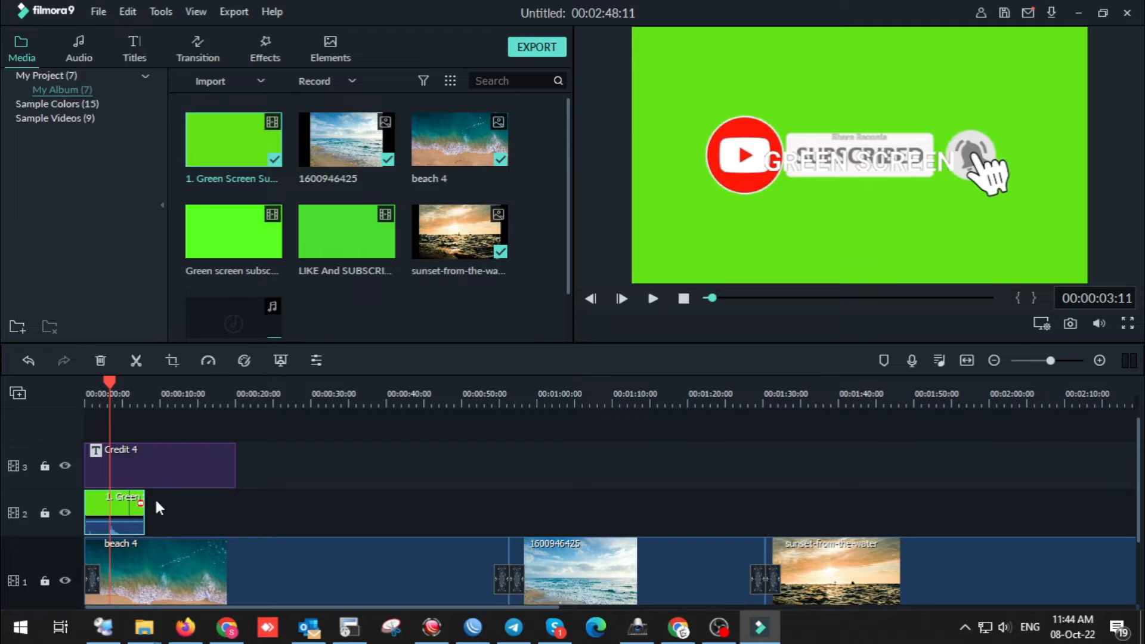
key("space")
key("space")
key("space")
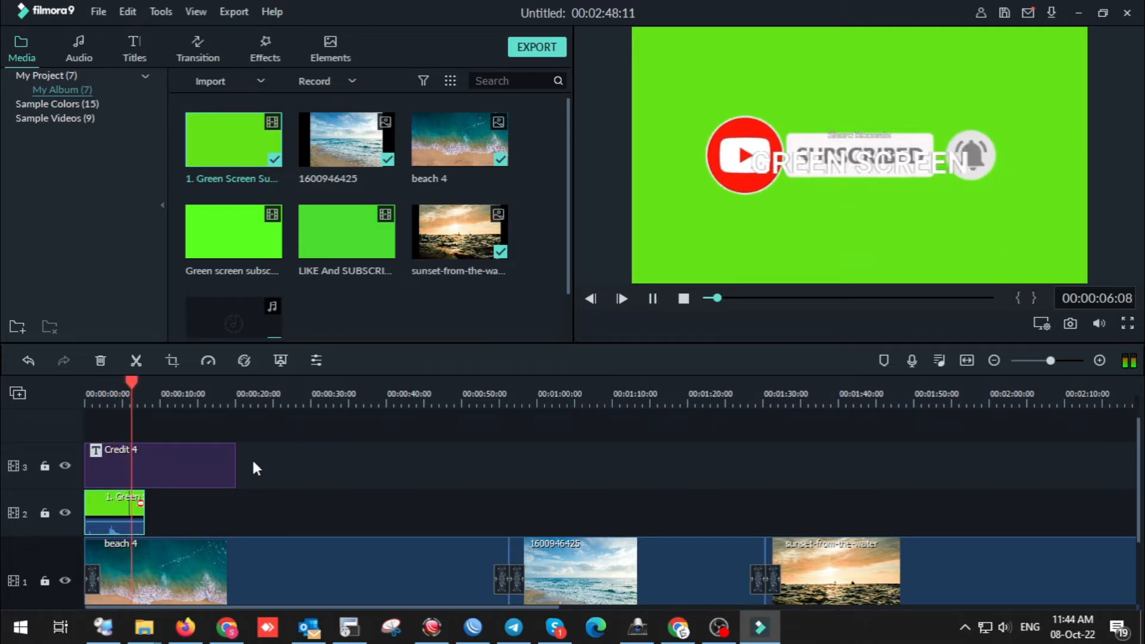
key("space")
Move the green screen subscribe clip to start where the title ends, at about 20 seconds, and preview it
left_click_drag(96, 506, 247, 512)
key("space")
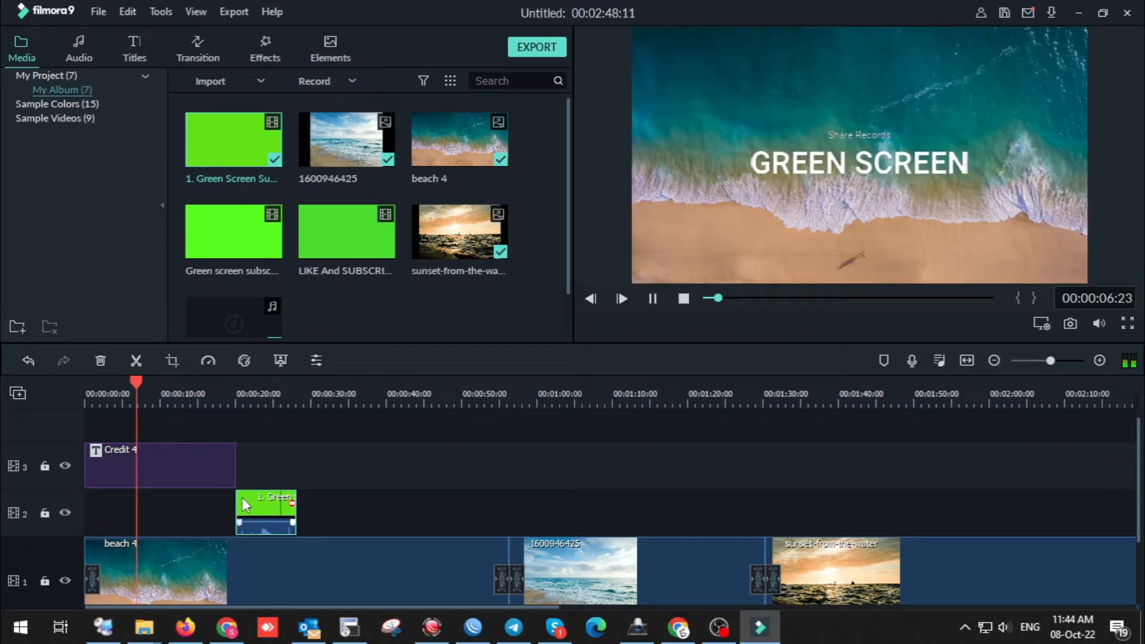
left_click(234, 393)
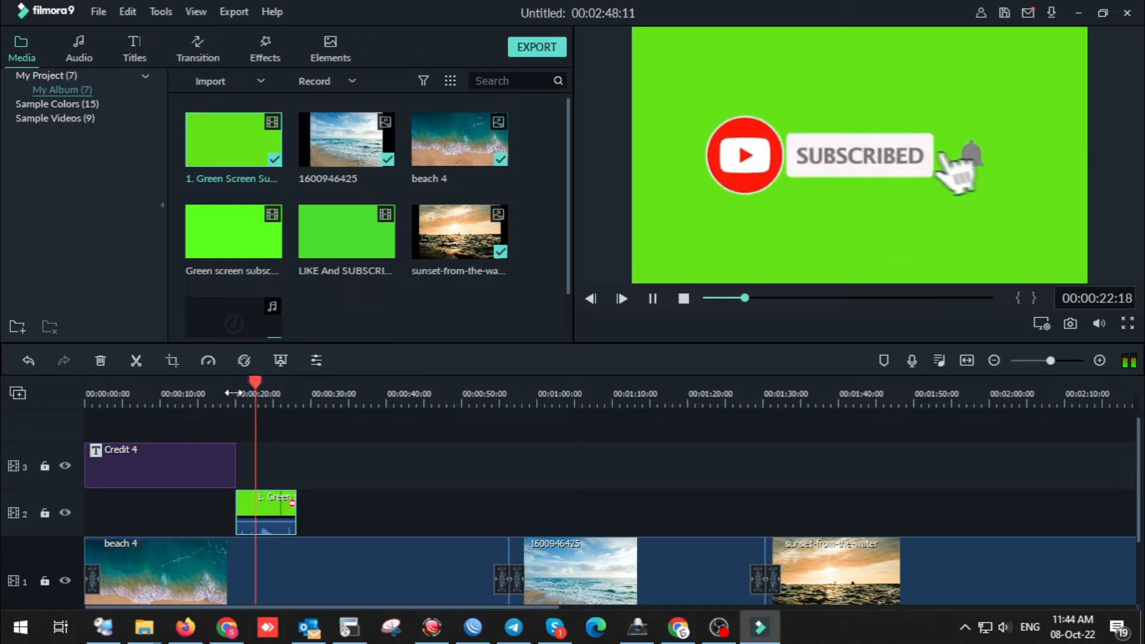
key("space")
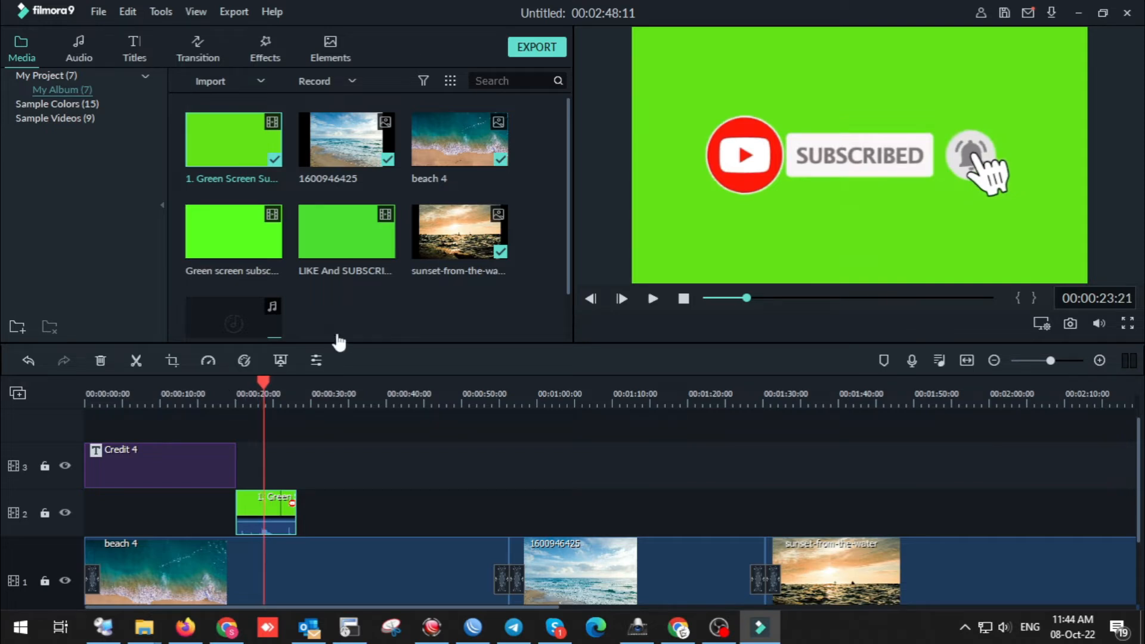
Apply the Green Screen chroma key to the subscribe clip and preview it over the beach image
right_click(272, 517)
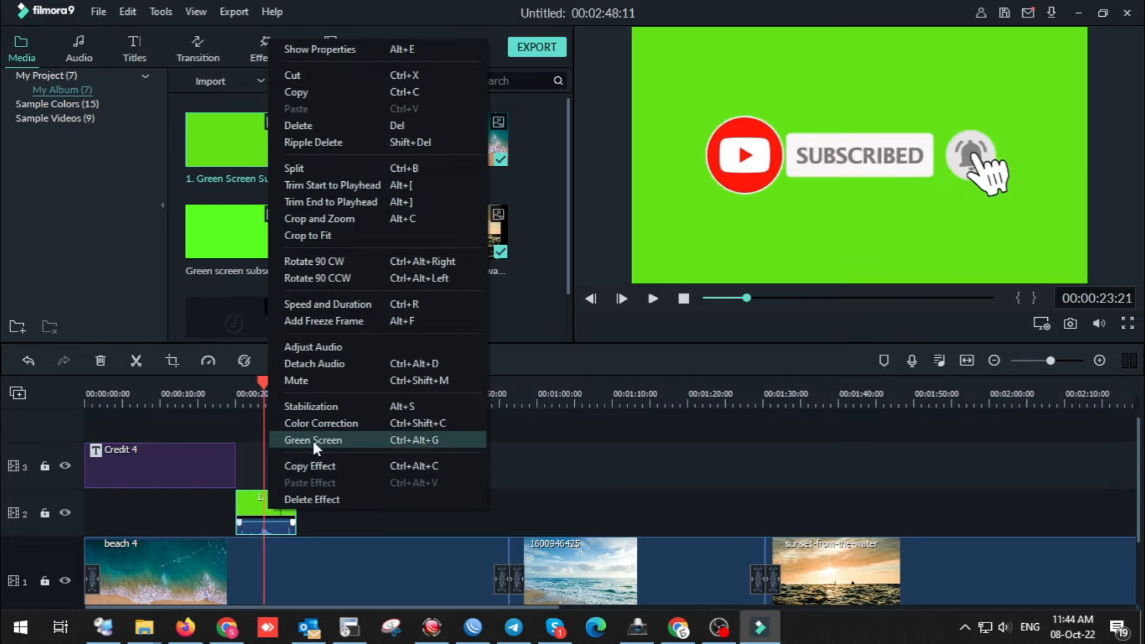
left_click(331, 440)
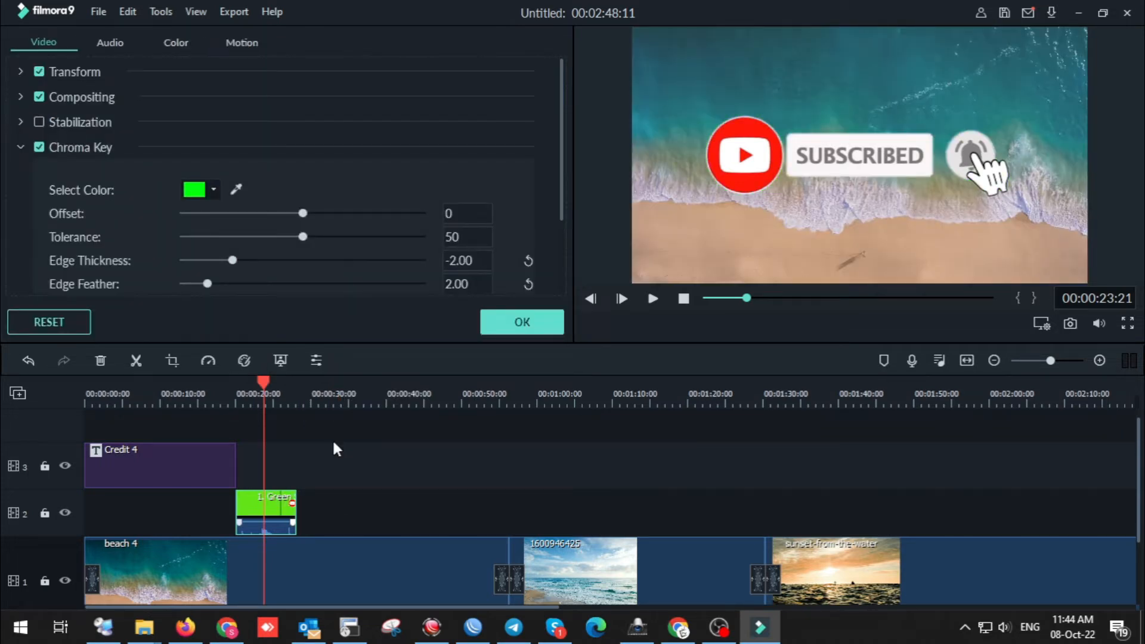
key("space")
key("space")
left_click(242, 394)
key("space")
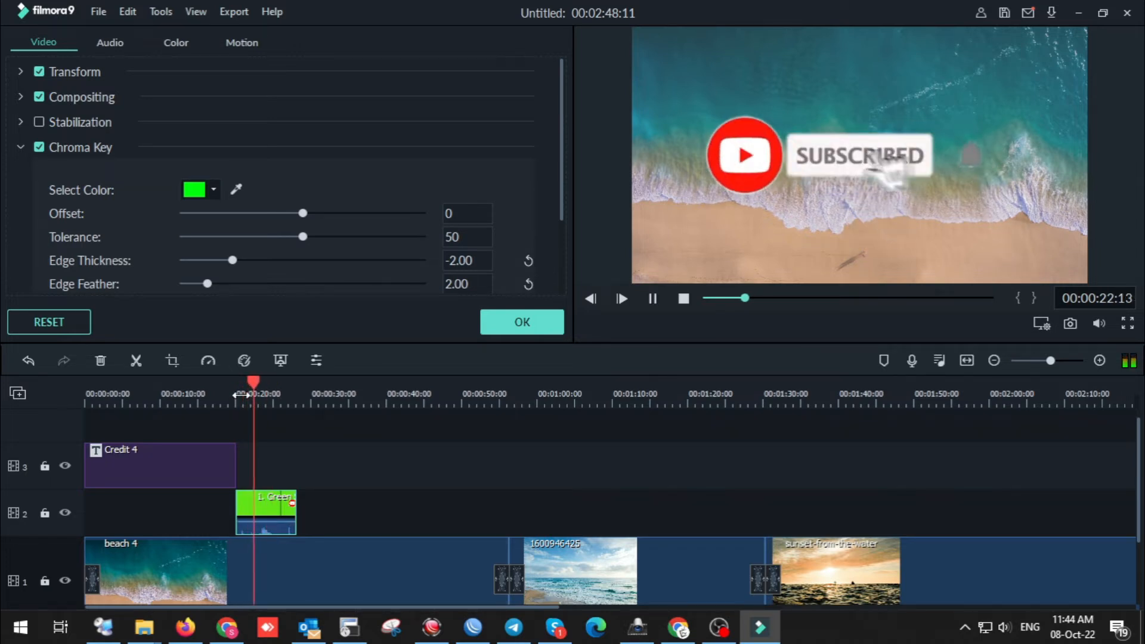
key("space")
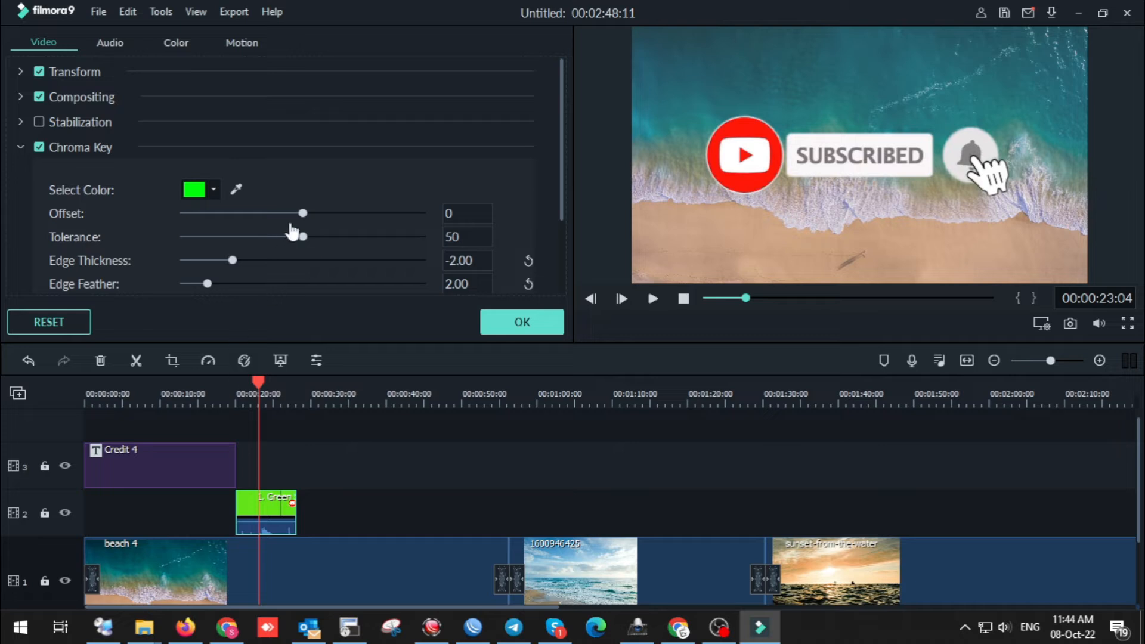
Set the chroma key's offset to 17, tolerance to 96, edge thickness to 0.00 and edge feather to 10.70, and preview the clip
left_click_drag(304, 217, 414, 251)
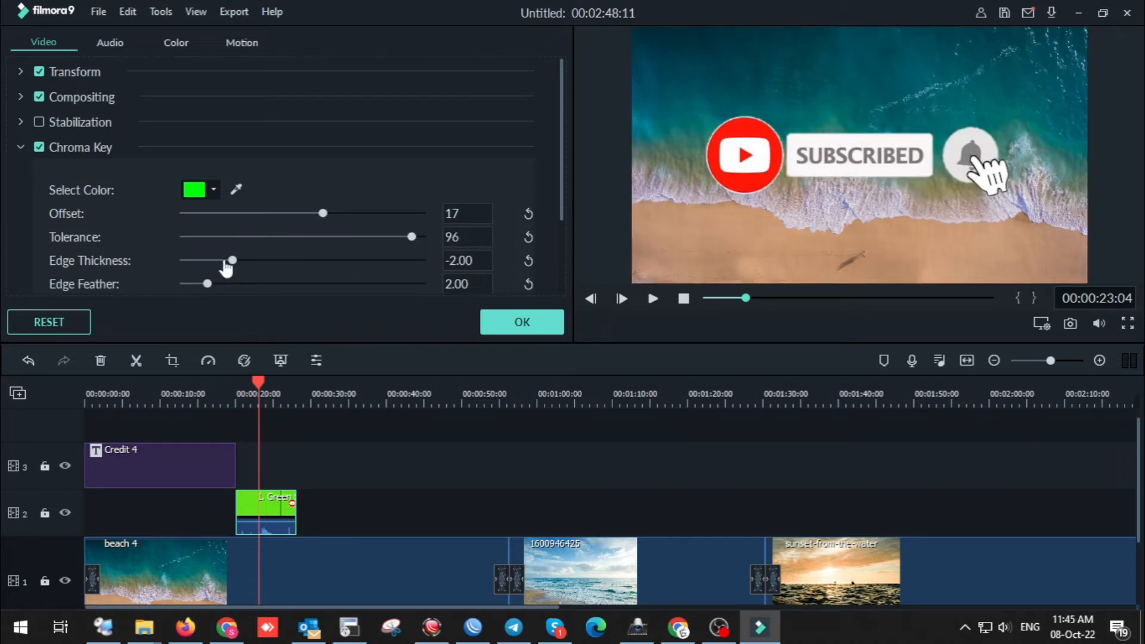
left_click_drag(248, 266, 296, 261)
left_click_drag(205, 290, 311, 292)
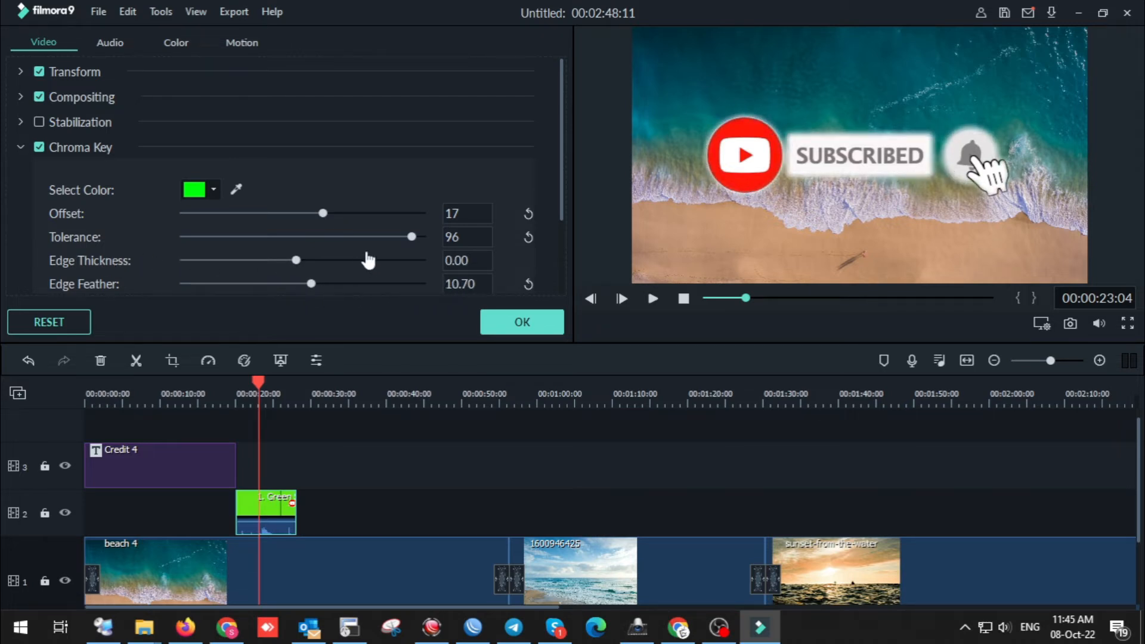
key("space")
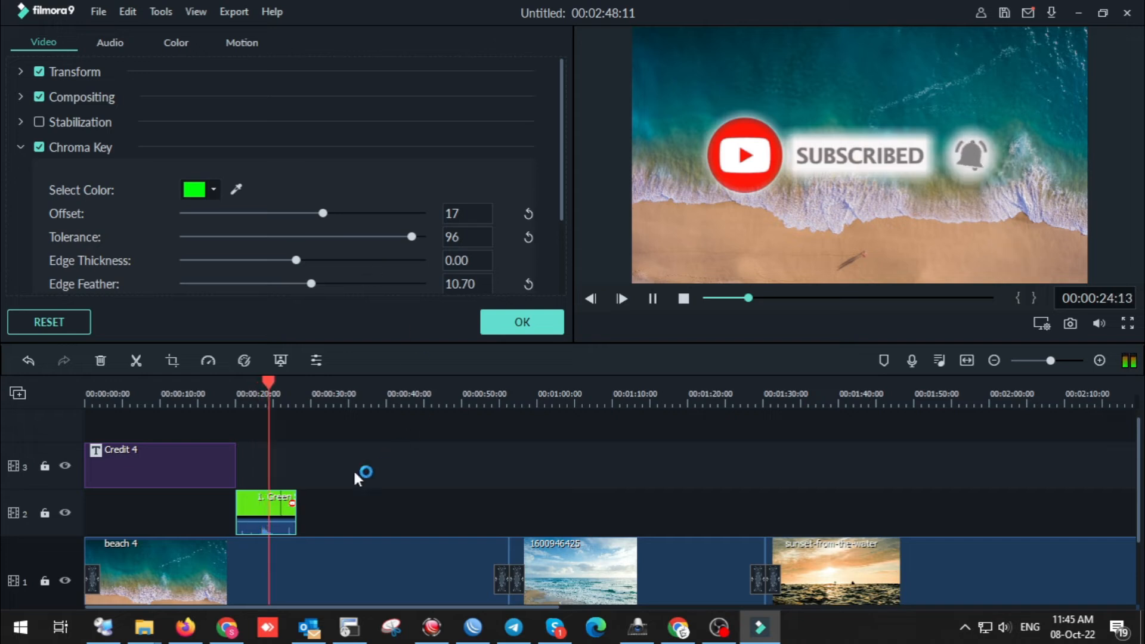
left_click(244, 398)
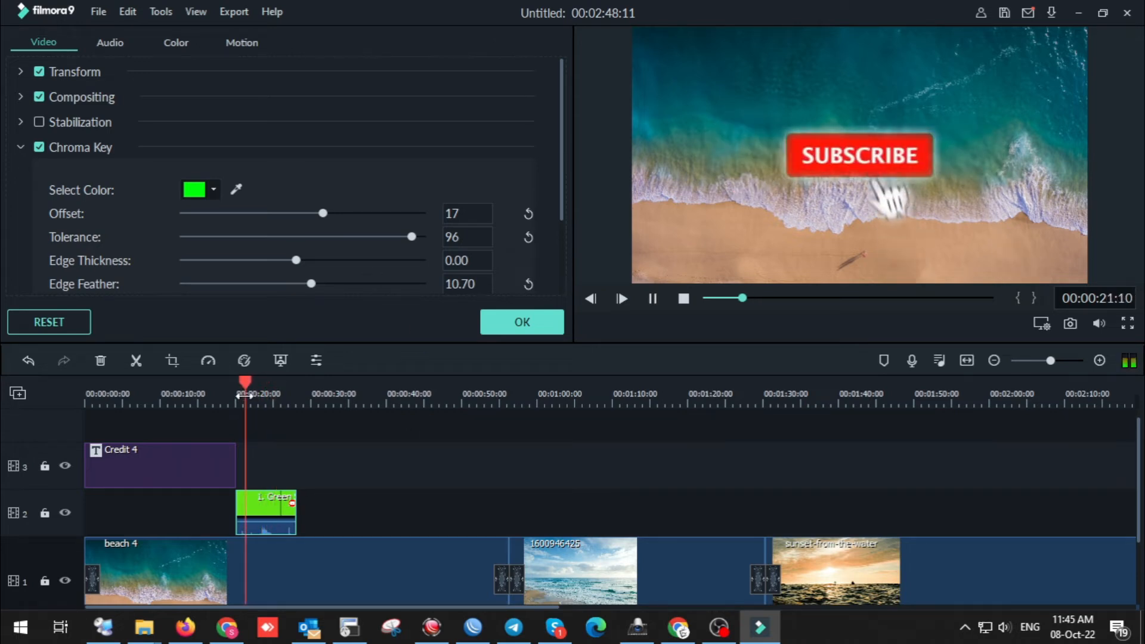
key("space")
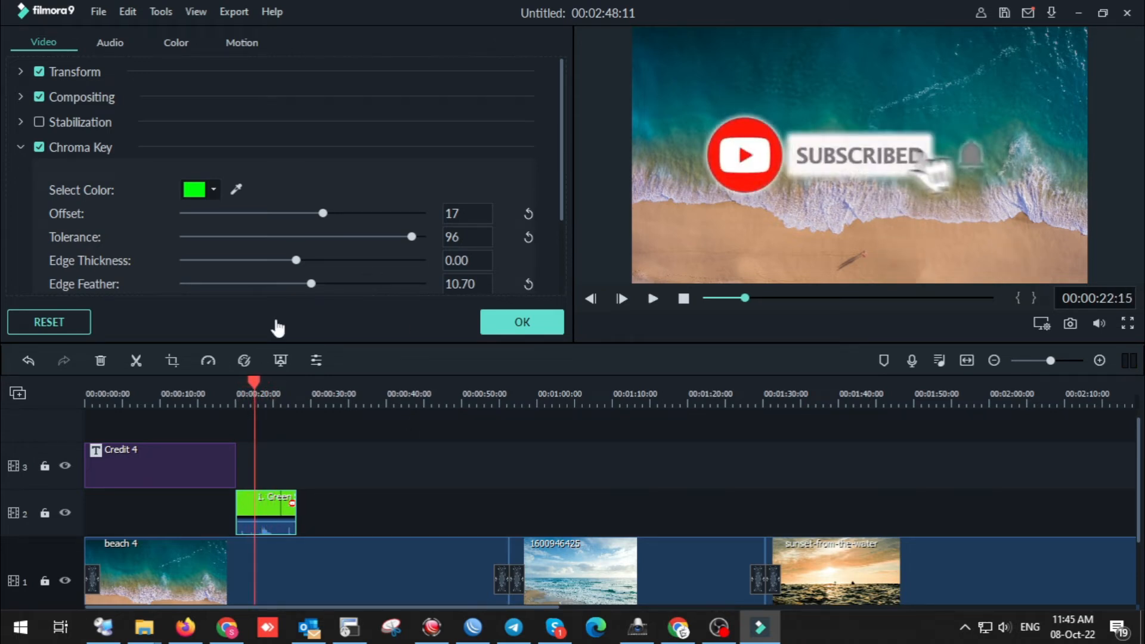
Set the subscribe clip's chroma key offset to 22, tolerance to 44, edge thickness to -0.28 and edge feather to 0.00
left_click_drag(413, 245, 292, 256)
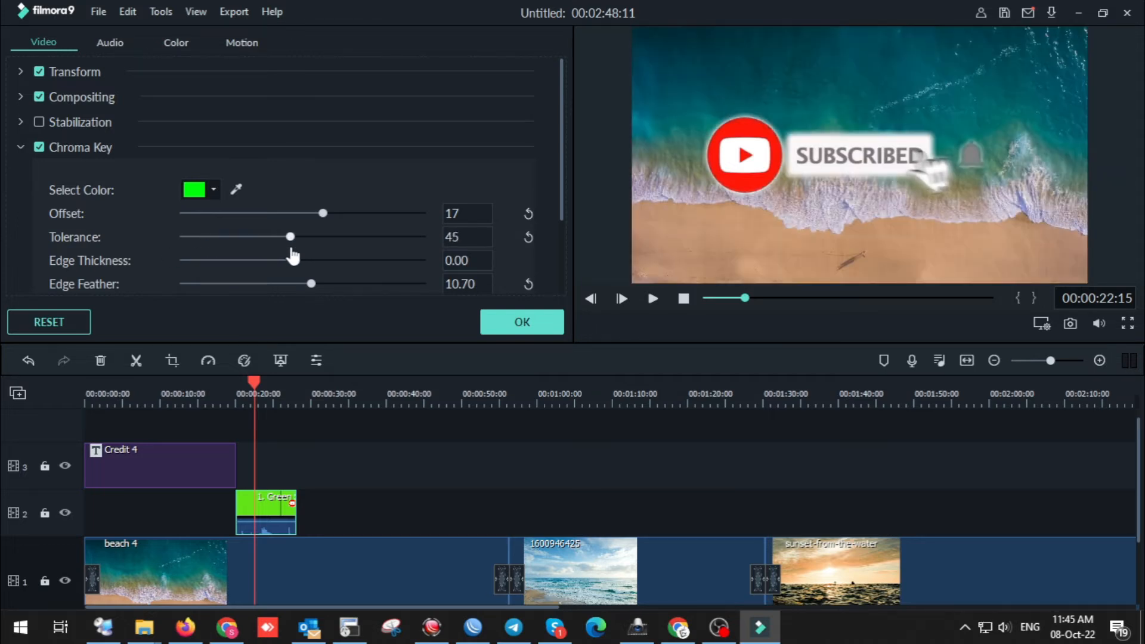
left_click_drag(320, 220, 178, 288)
left_click_drag(353, 266, 266, 268)
mouse_move(185, 287)
left_mouse_down()
mouse_move(251, 286)
mouse_move(179, 286)
left_mouse_up()
mouse_move(326, 215)
left_mouse_down()
mouse_move(399, 224)
mouse_move(253, 225)
mouse_move(324, 217)
left_mouse_up()
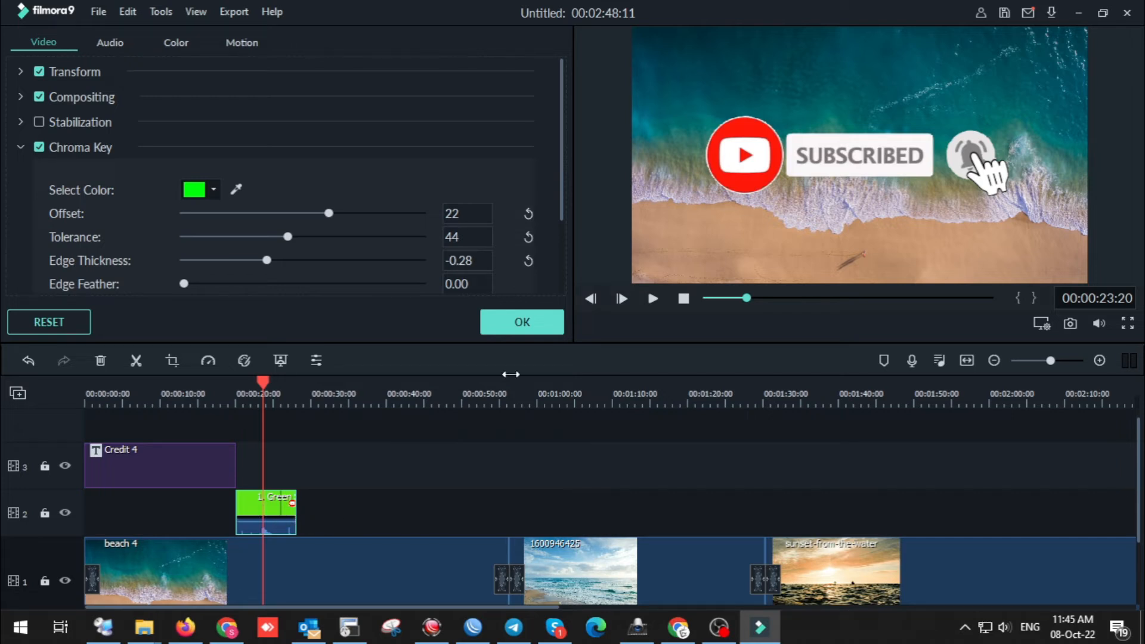
Scale the subscribe clip to 43.66% and move it down to Y position -105.0, over the sand
left_click(22, 73)
left_click_drag(246, 167, 207, 168)
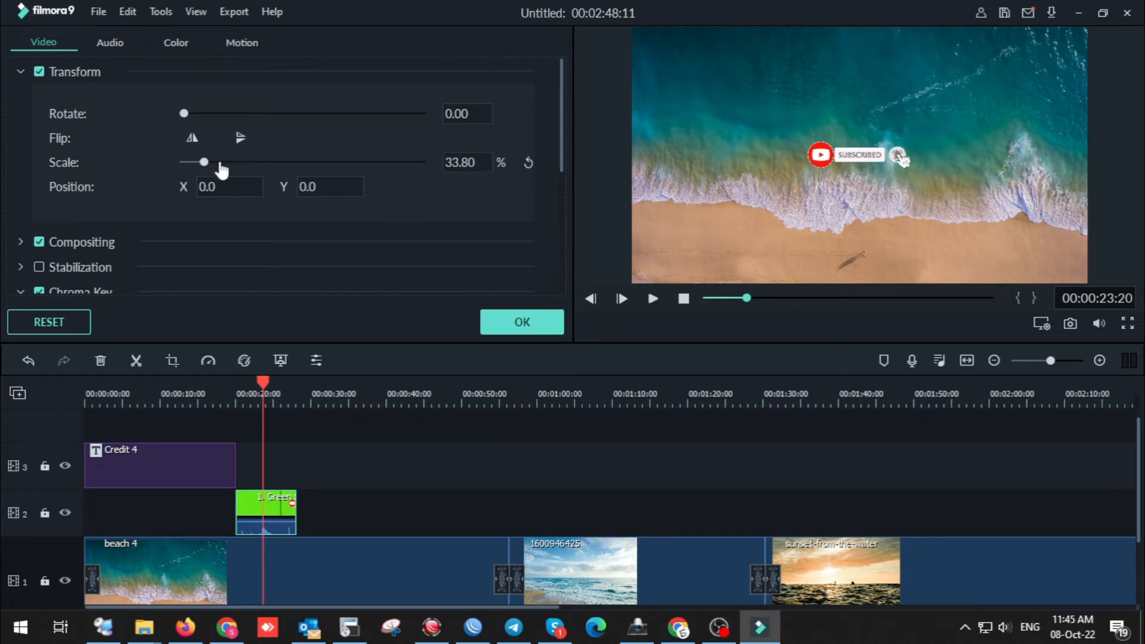
left_click_drag(901, 158, 902, 248)
left_click_drag(205, 164, 213, 172)
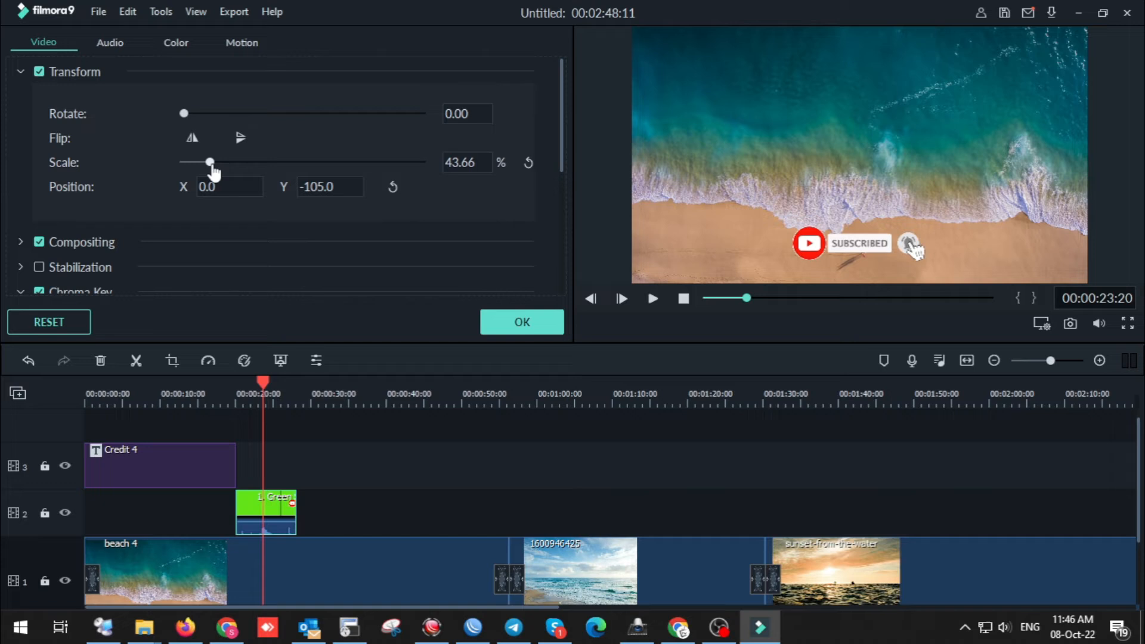
Replay the resized subscribe clip from about 20 seconds to check how it looks over the beach image
key("space")
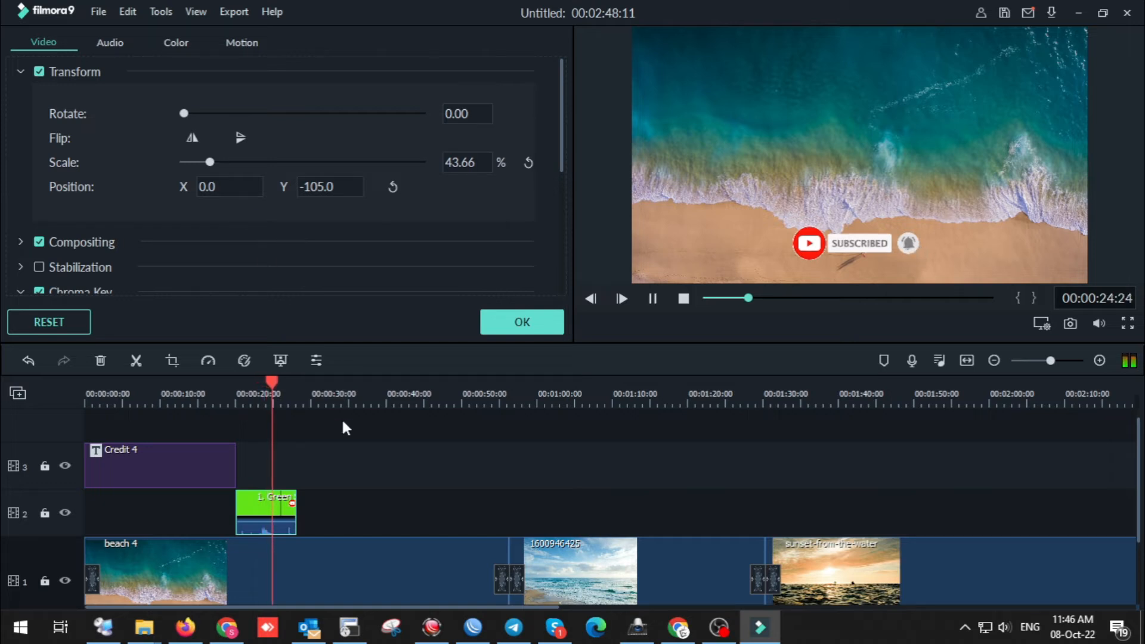
key("space")
left_click(234, 390)
key("space")
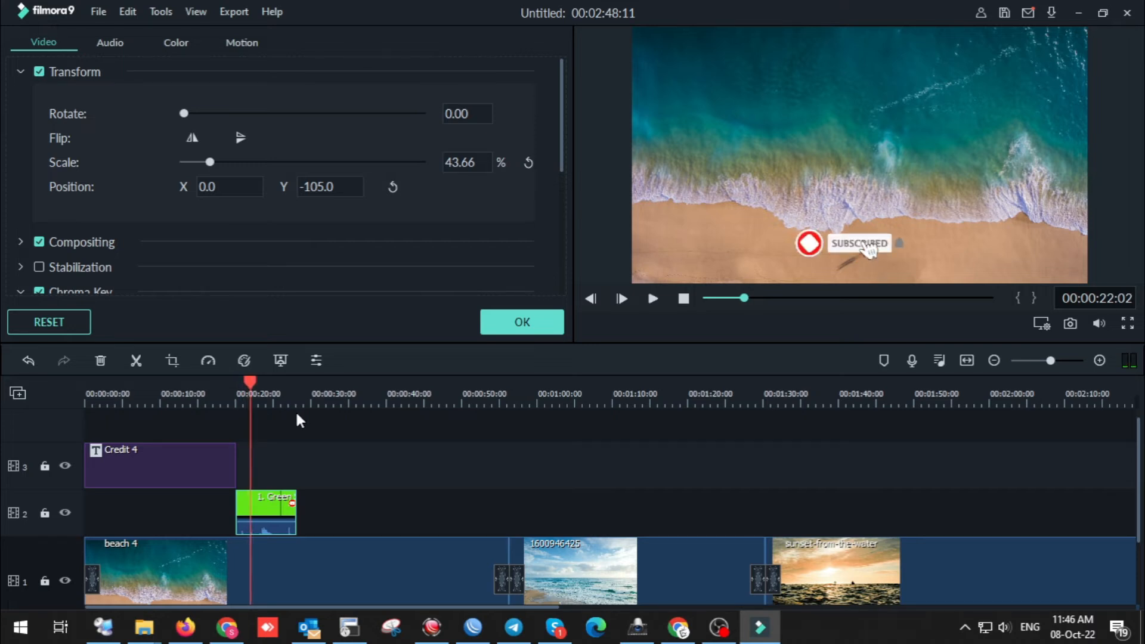
key("space")
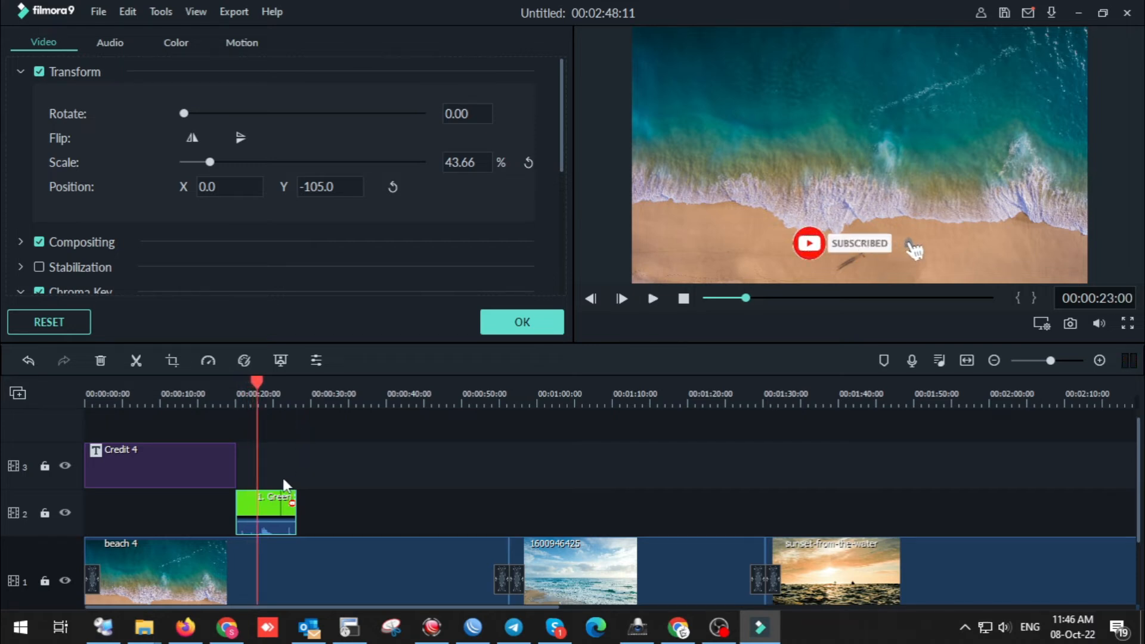
left_click(233, 394)
key("space")
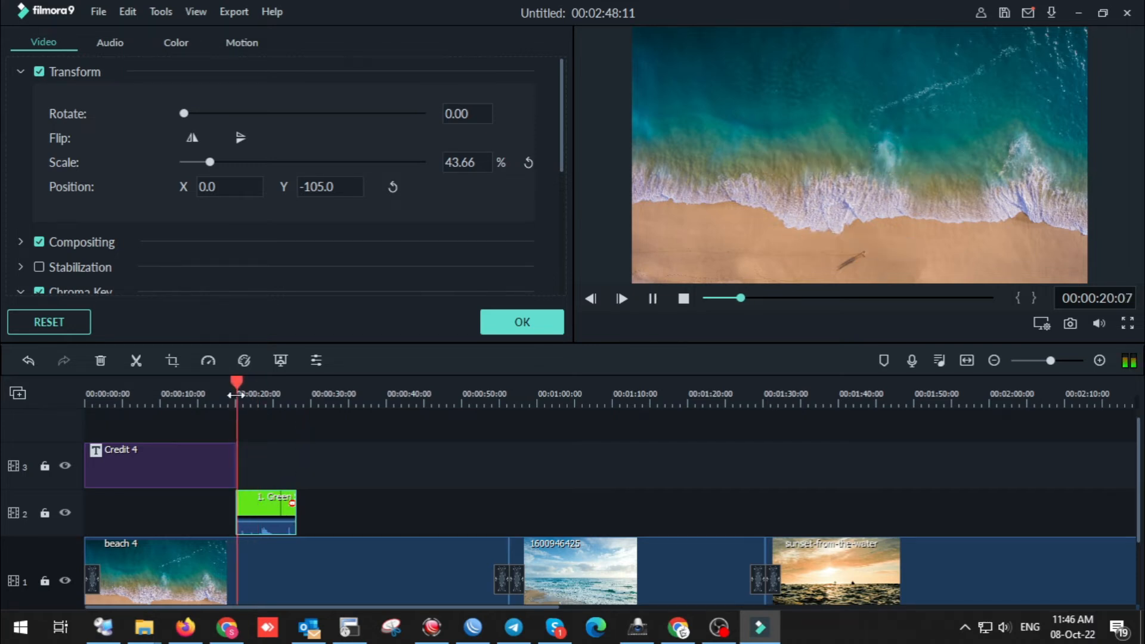
key("space")
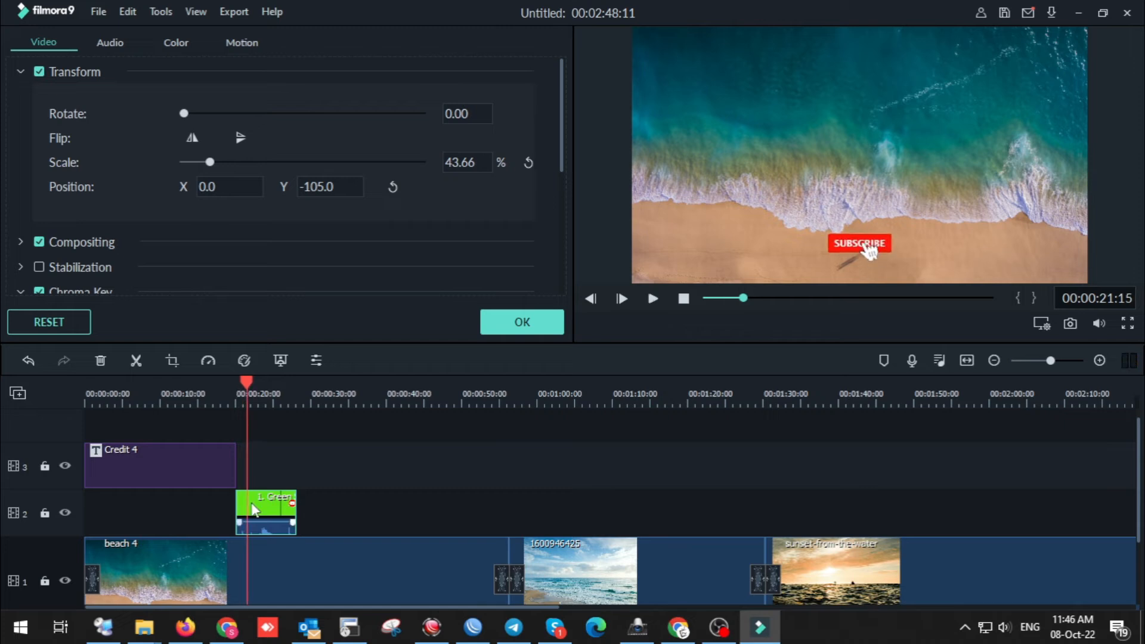
Set the clip's chroma key offset to 100, tolerance to 34 and edge thickness to 0.00, increase the edge feather, preview and apply the settings
right_click(271, 511)
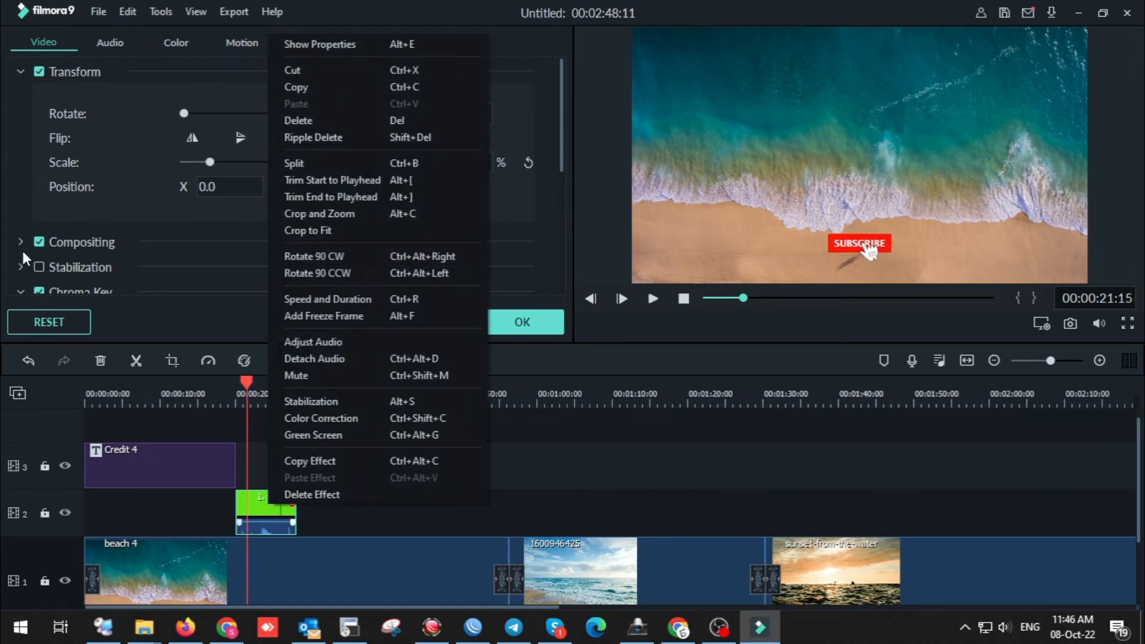
left_click(58, 207)
scroll(102, 210, "down", 5)
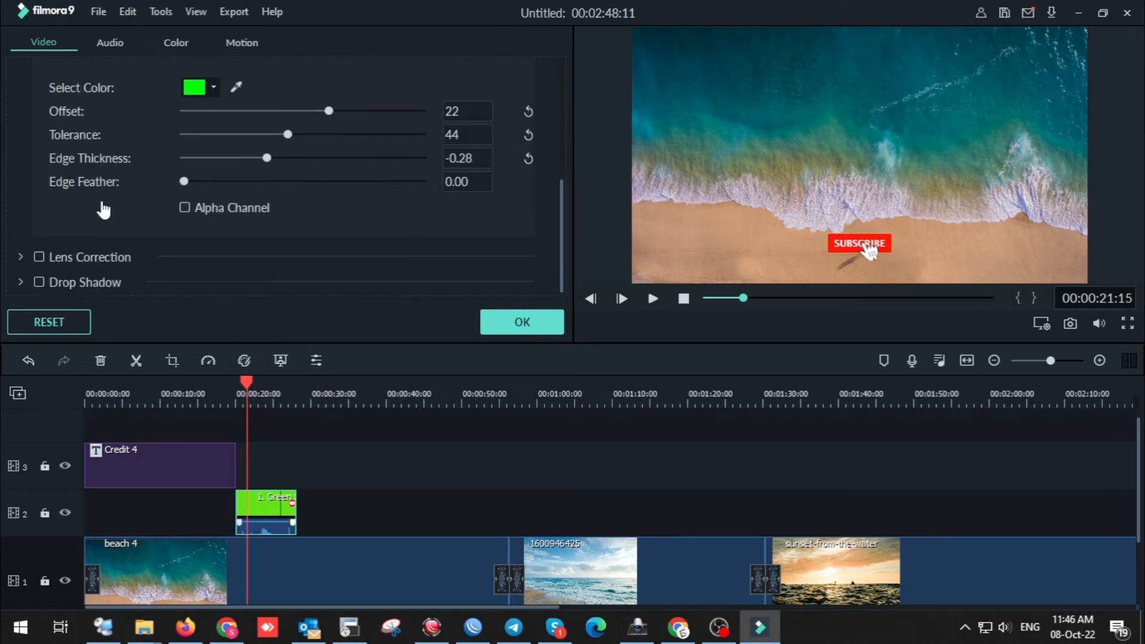
scroll(103, 201, "up", 5)
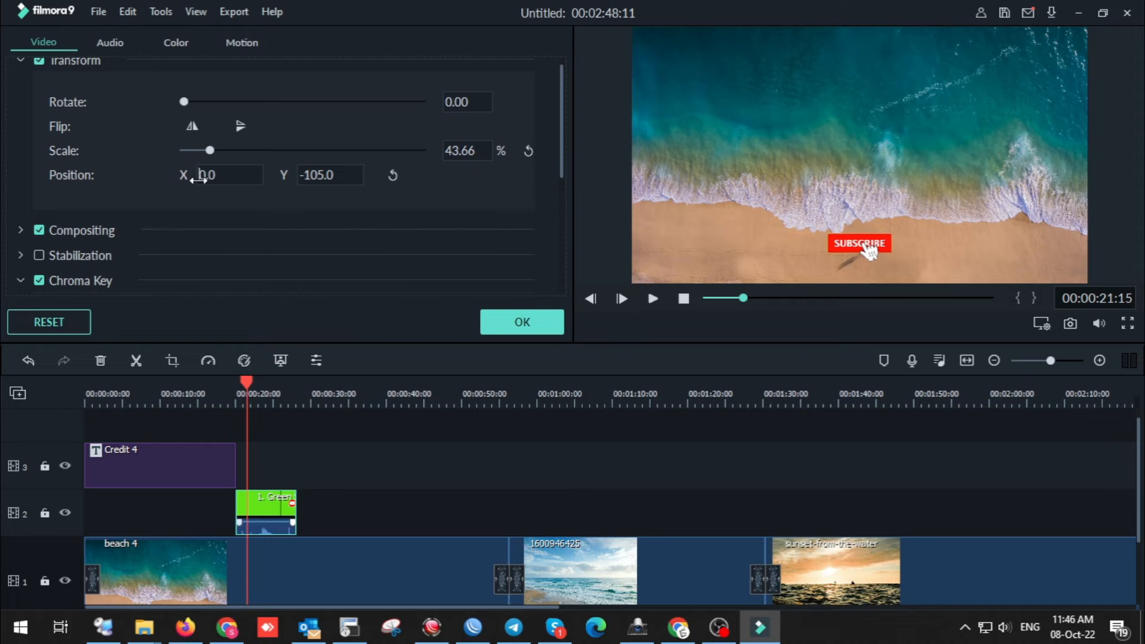
scroll(110, 269, "down", 5)
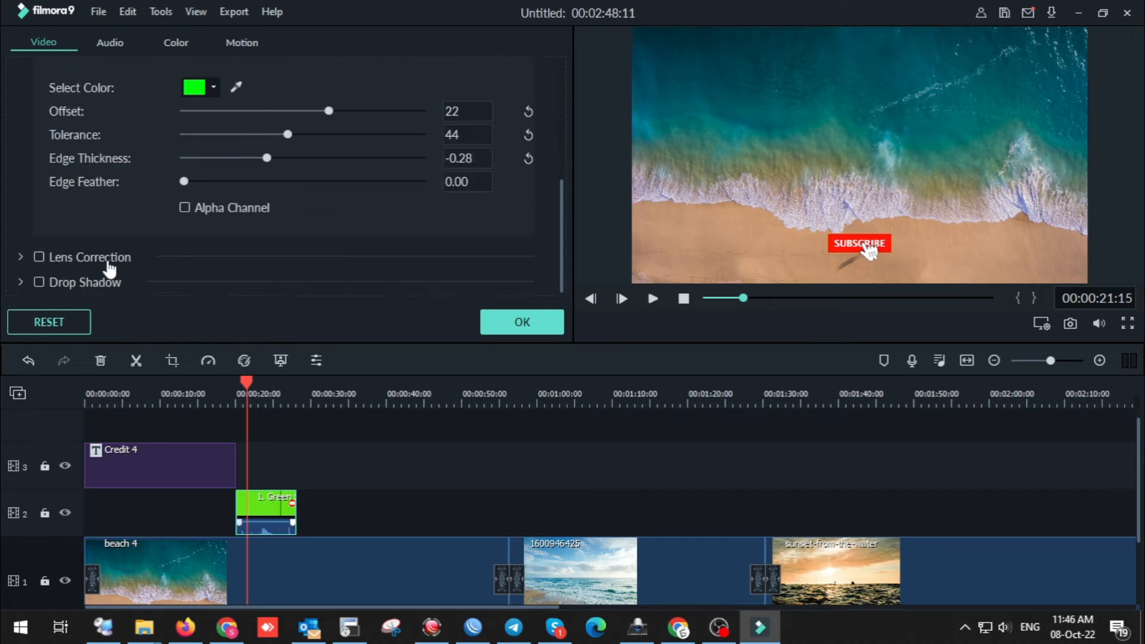
left_click_drag(328, 115, 465, 126)
left_click_drag(288, 137, 312, 163)
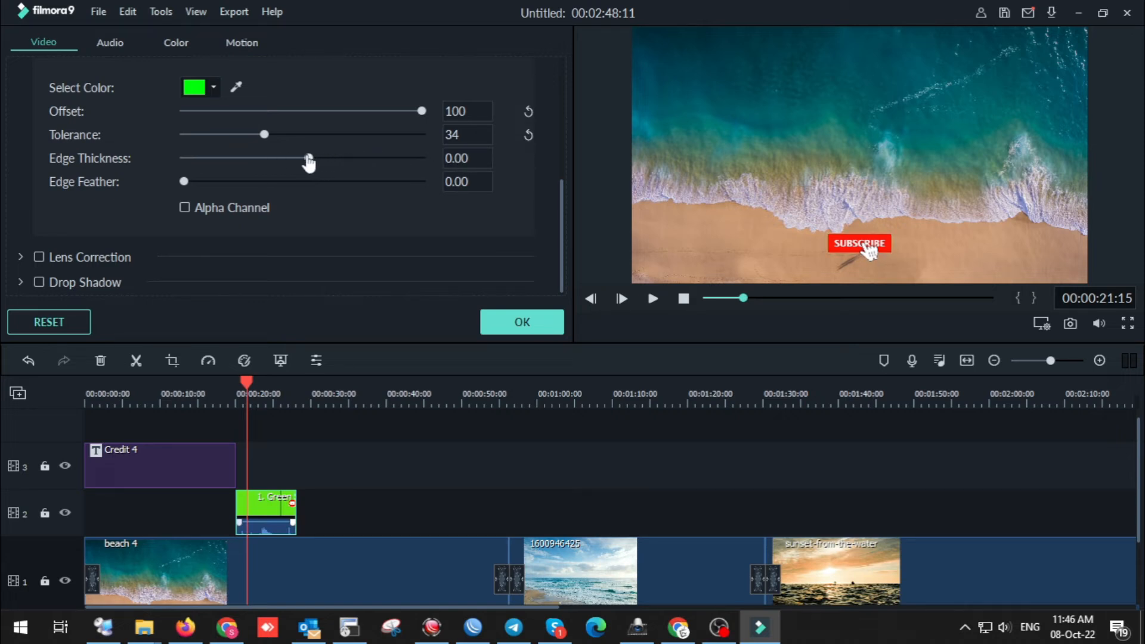
left_click_drag(191, 185, 258, 186)
key("space")
left_click_drag(258, 183, 289, 159)
key("space")
key("space")
left_click(495, 329)
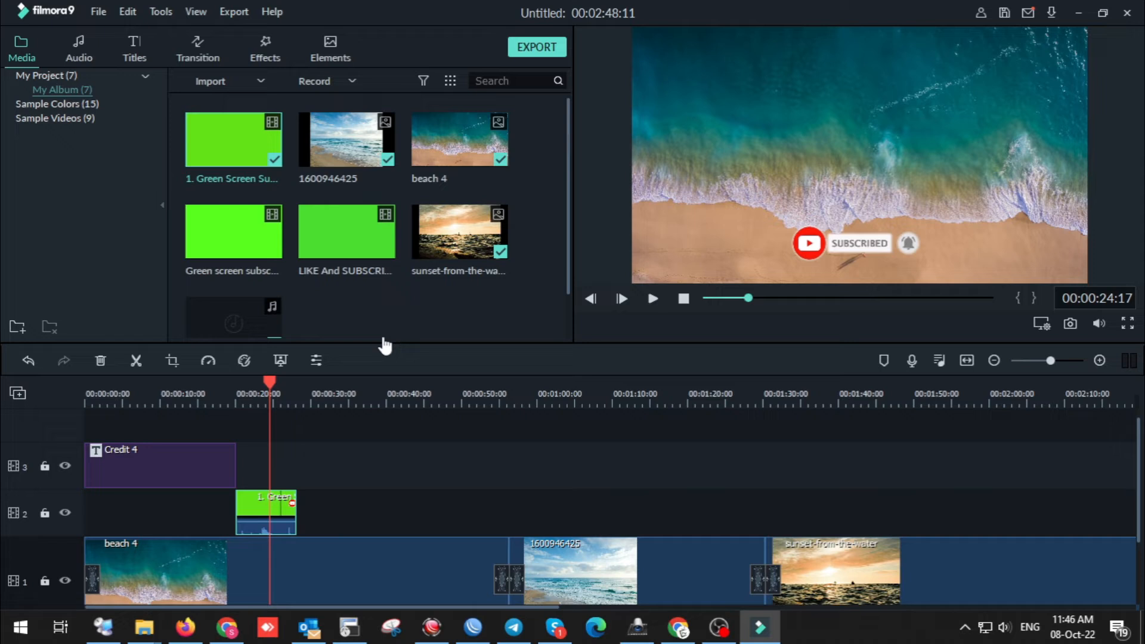
Add the second green screen subscribe clip to track 2 at about 37 seconds and preview it
left_click_drag(268, 269, 364, 507)
left_click(365, 393)
key("space")
left_click(403, 510)
Apply the Green Screen chroma key to the second subscribe clip and play it over the beach image
right_click(396, 513)
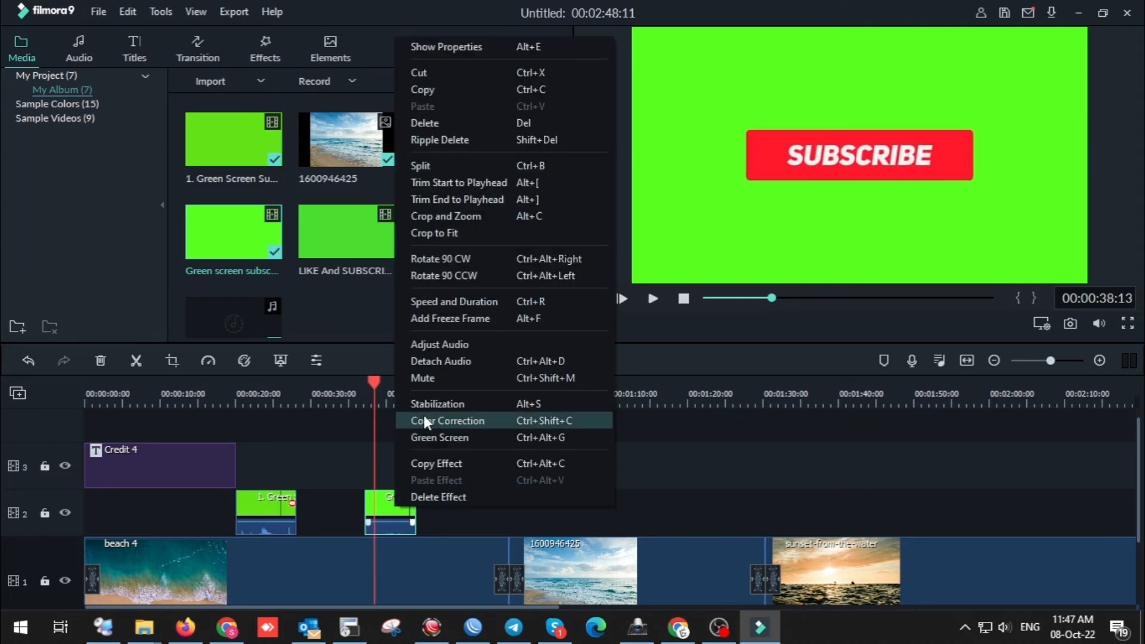
left_click(439, 438)
key("space")
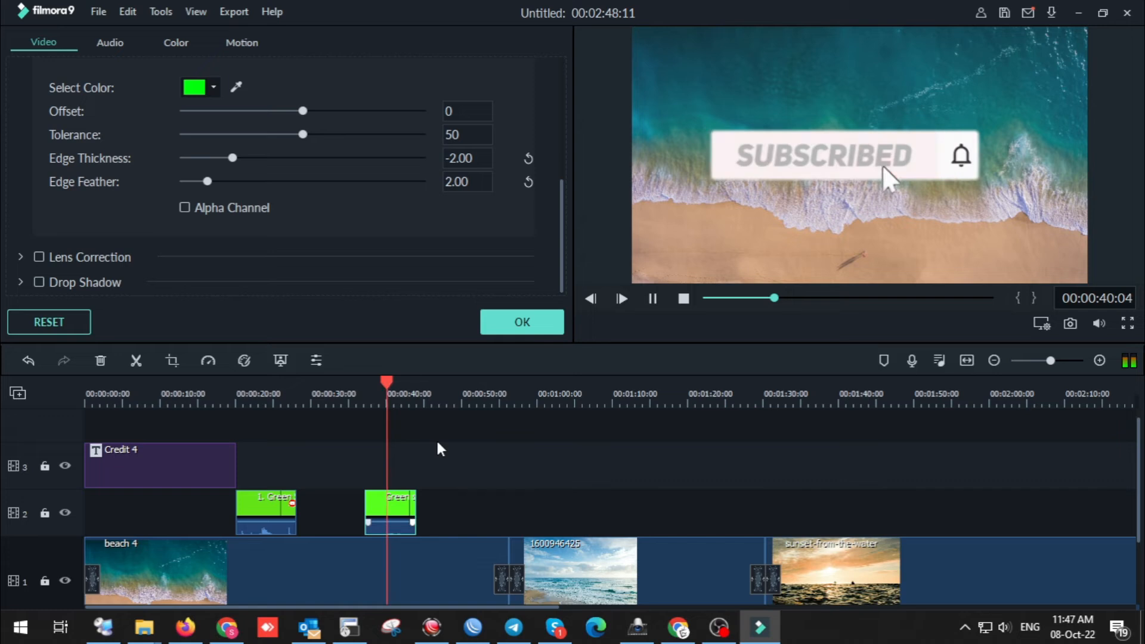
key("space")
Scale the second subscribe clip to 54.93%, set its chroma key offset to 28 and apply the settings
scroll(155, 142, "up", 5)
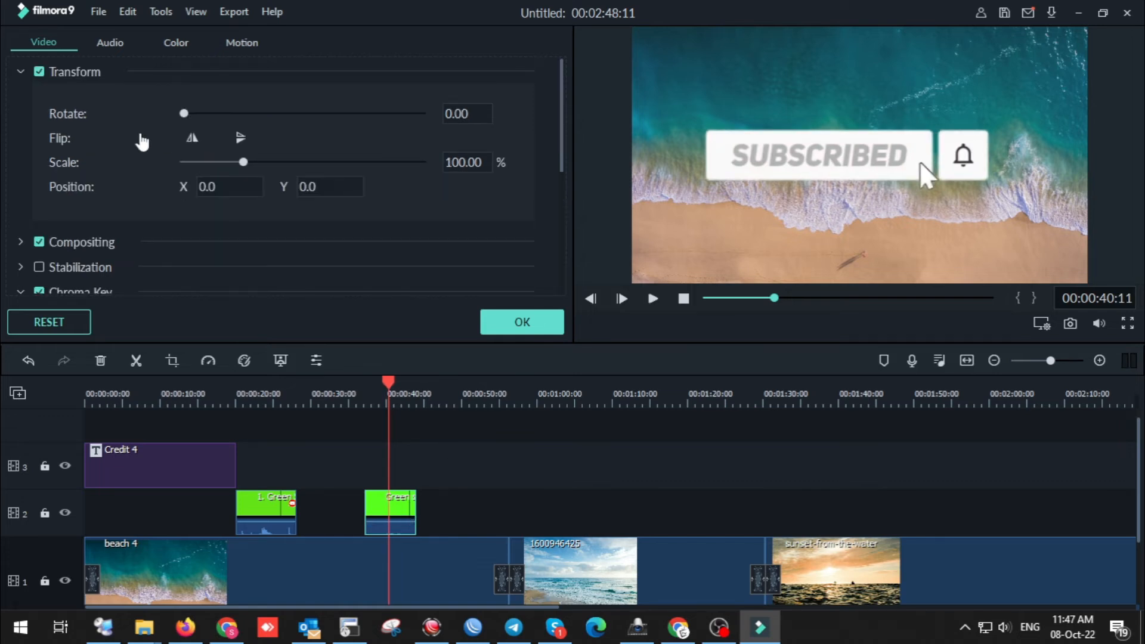
left_click_drag(244, 164, 216, 170)
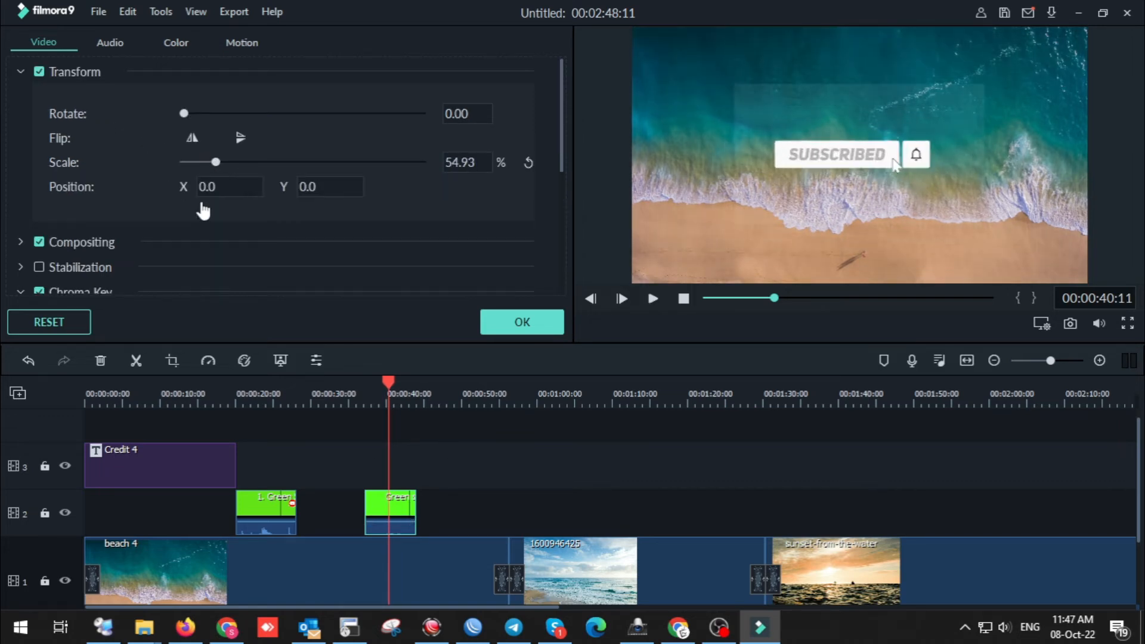
scroll(201, 210, "down", 5)
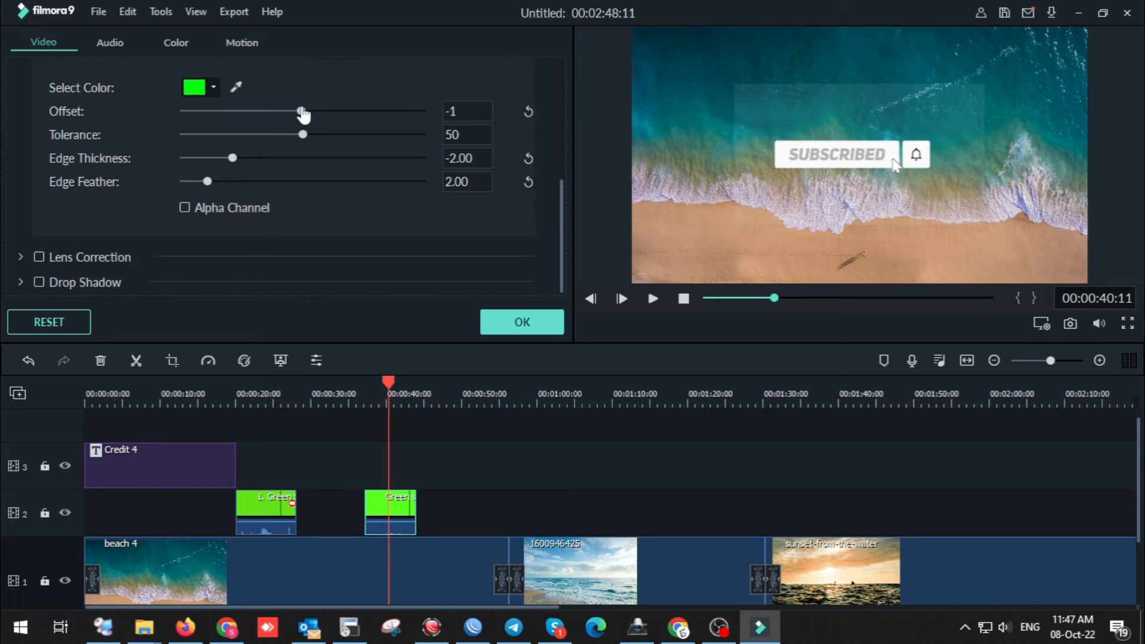
left_click_drag(302, 113, 340, 116)
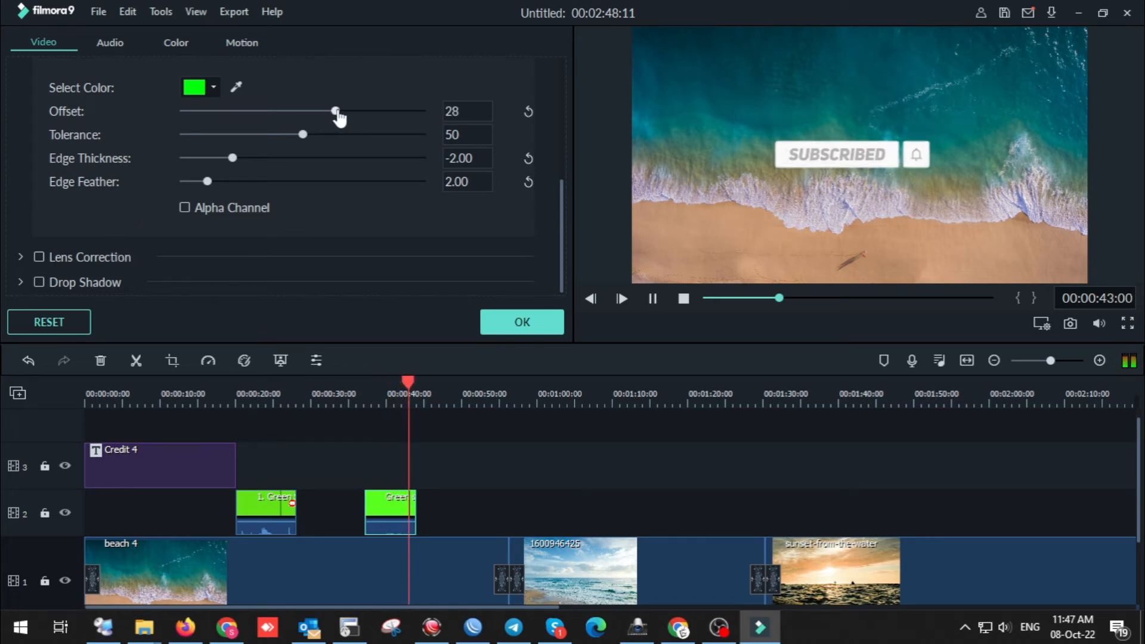
left_click(490, 315)
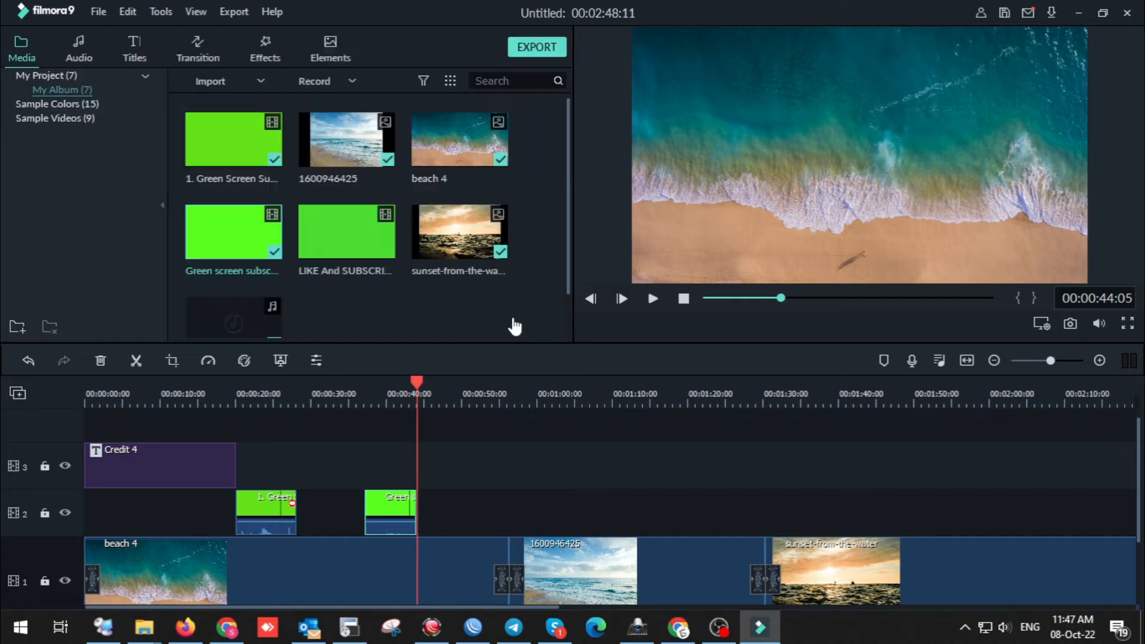
Add the LIKE And SUBSCRIBE green screen clip to track 2 at about 53 seconds and preview it
left_click_drag(358, 248, 489, 504)
left_click(485, 396)
key("space")
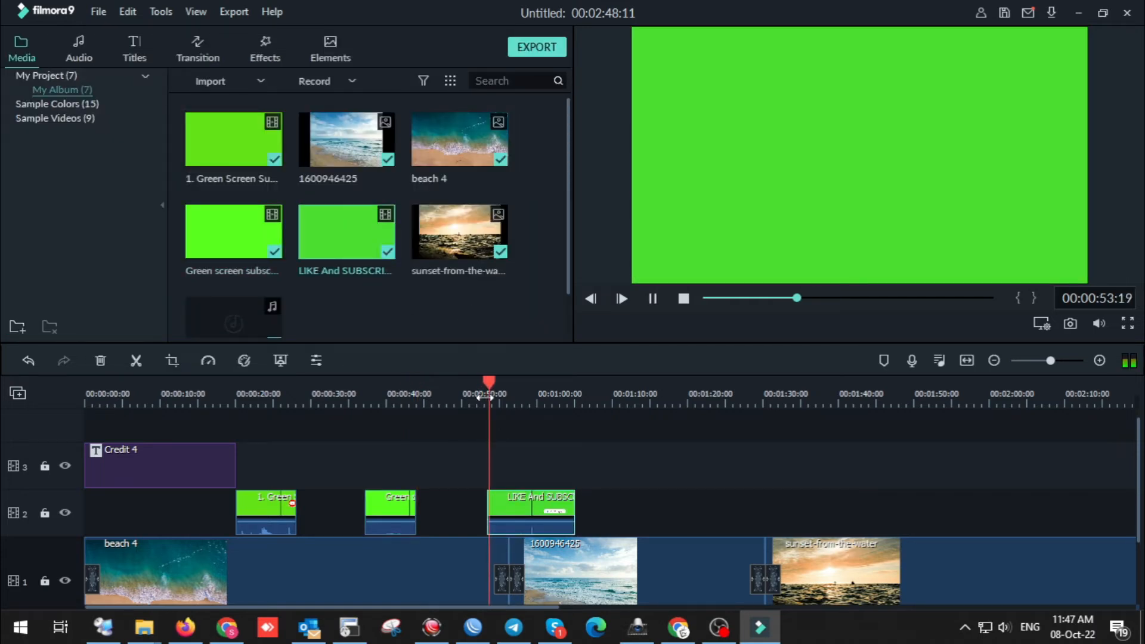
Apply the Green Screen chroma key to the LIKE And SUBSCRIBE clip and play it across the image transition
left_click(521, 506)
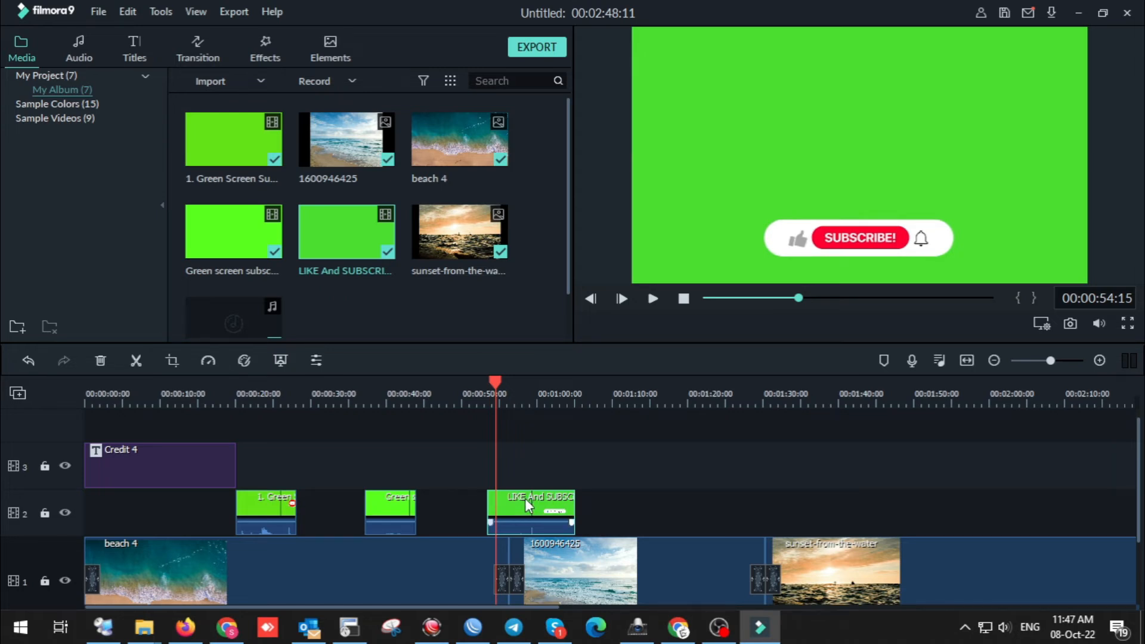
right_click(526, 505)
left_click(554, 429)
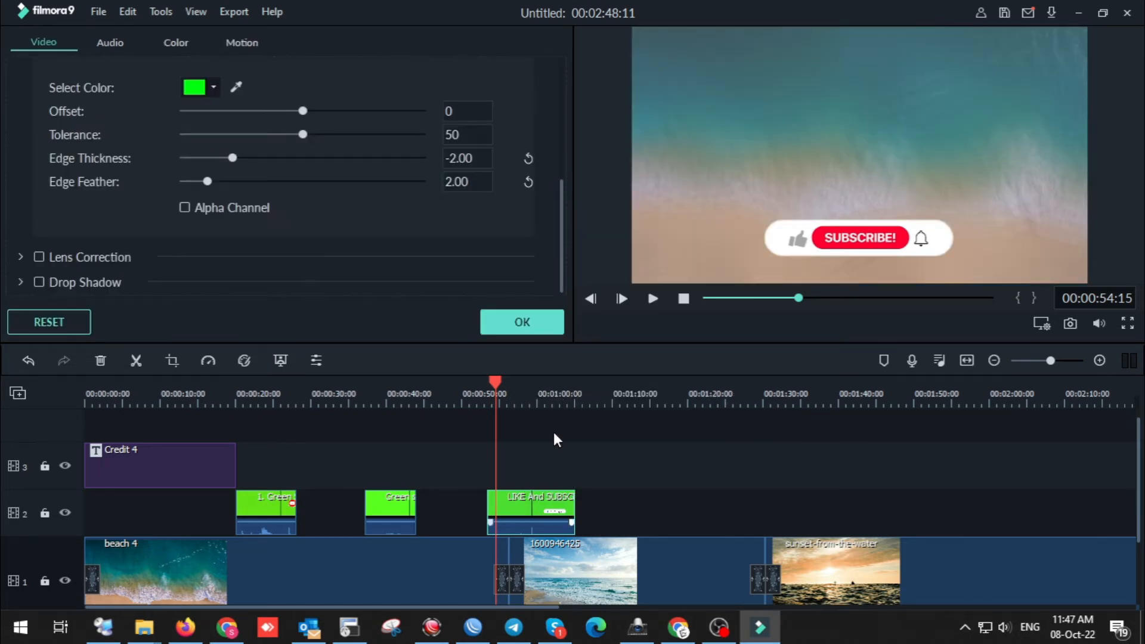
key("space")
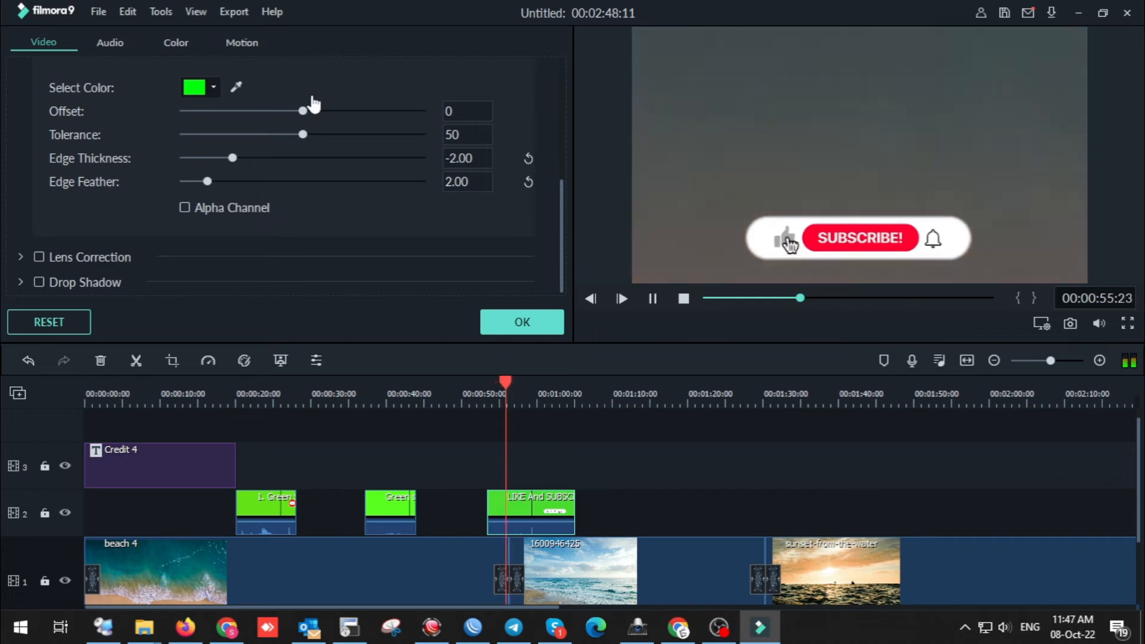
key("space")
Scale the LIKE And SUBSCRIBE clip to 46.48%, raise its chroma key offset, apply the settings and preview the result
scroll(127, 134, "up", 5)
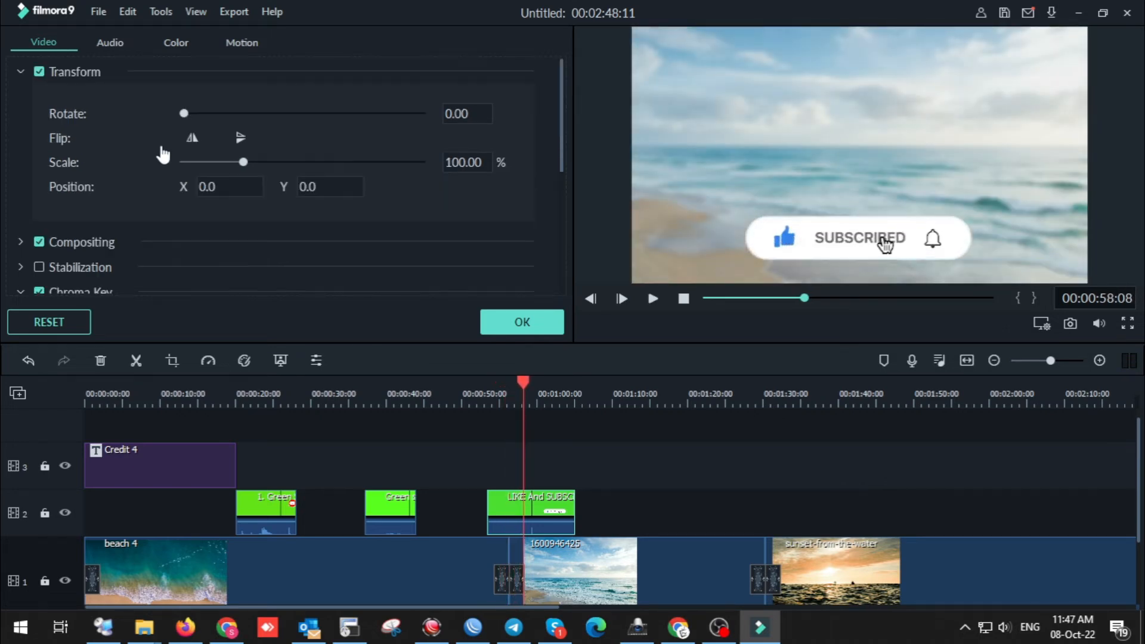
left_click_drag(239, 169, 214, 168)
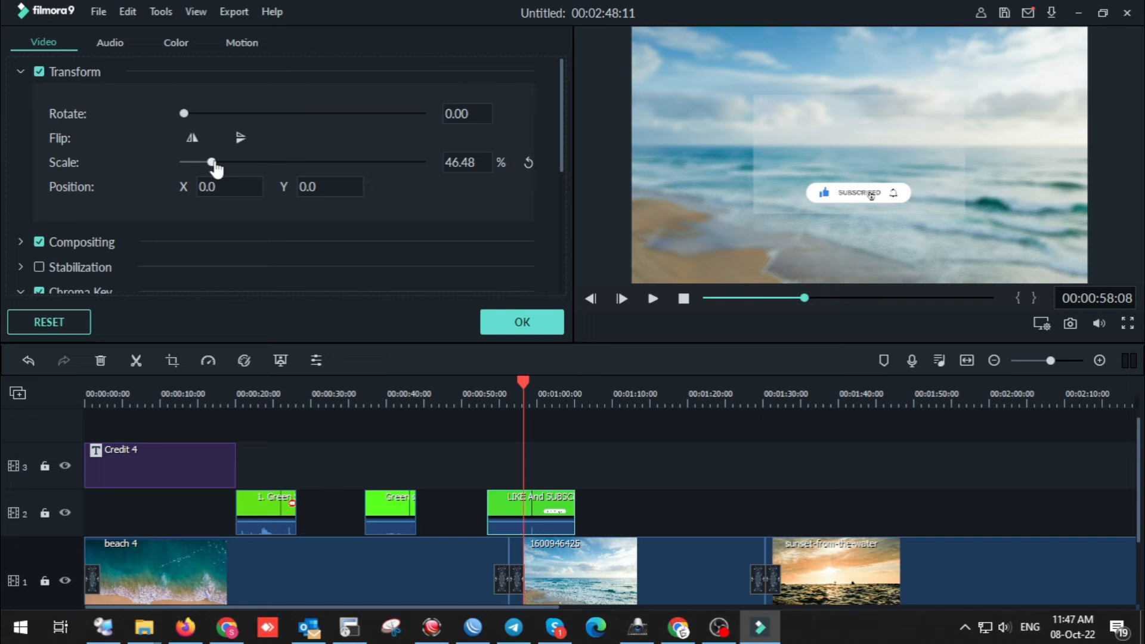
scroll(278, 235, "down", 5)
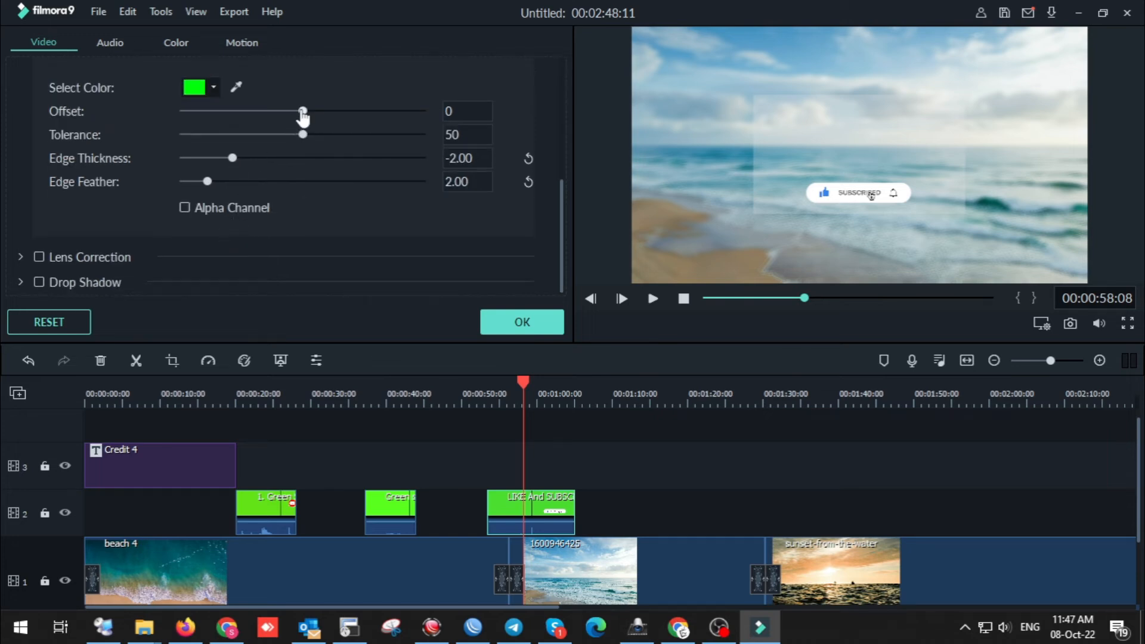
left_click_drag(303, 113, 352, 112)
scroll(262, 172, "up", 5)
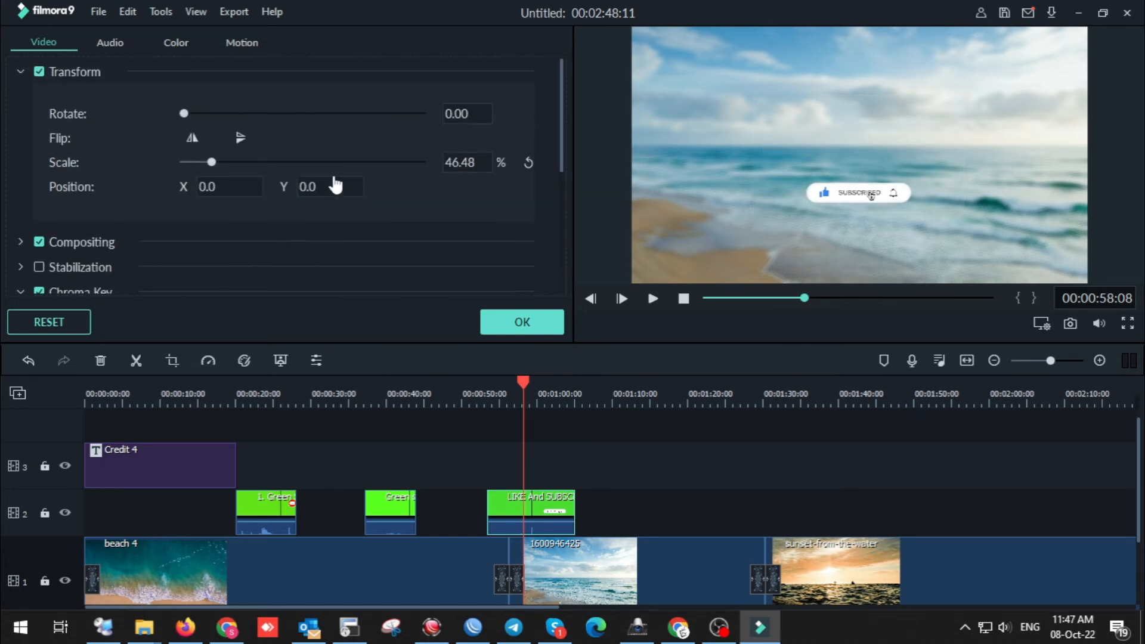
left_click(522, 322)
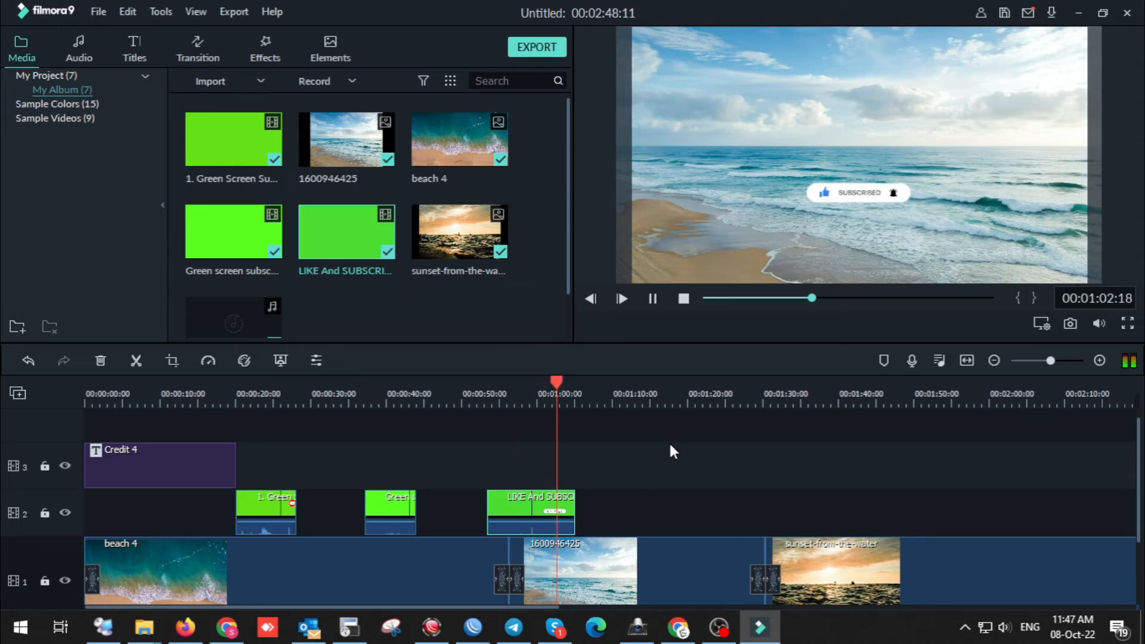
key("space")
Copy the three green screen clips on track 2 and paste them at 00:01:19:02 on the same track
left_click_drag(628, 526, 253, 508)
right_click(260, 514)
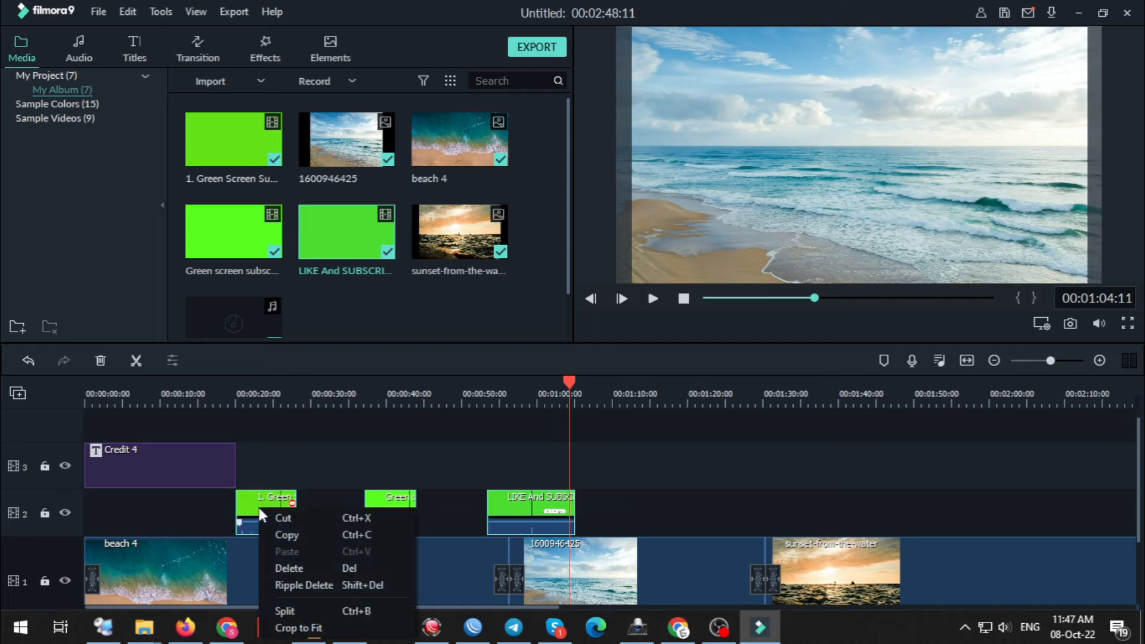
left_click(291, 536)
left_click(679, 393)
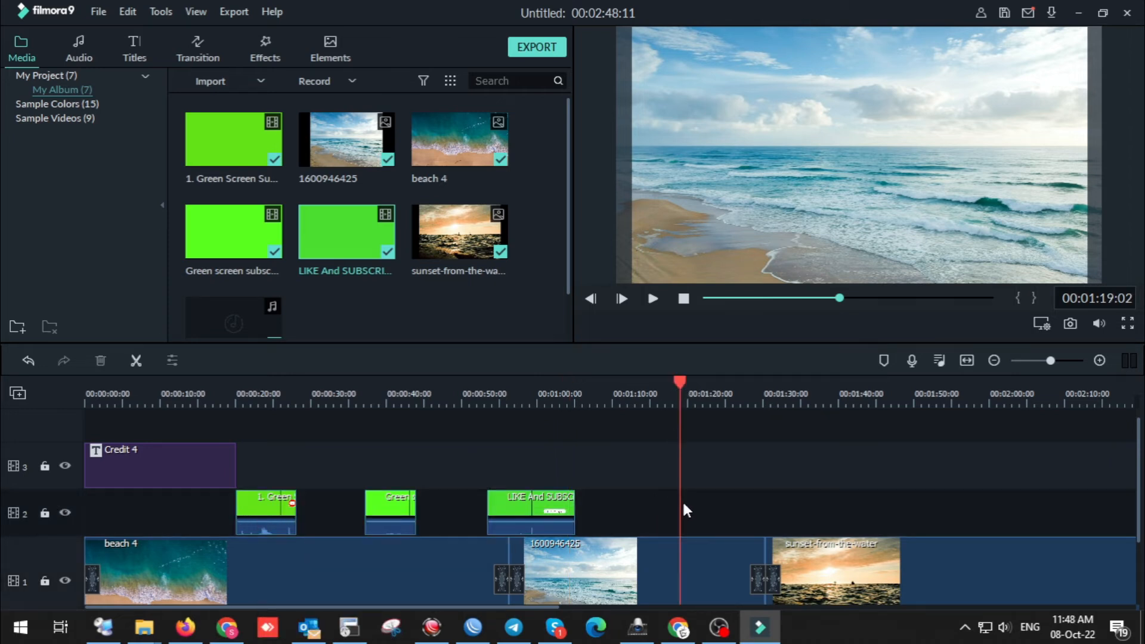
right_click(704, 507)
left_click(737, 544)
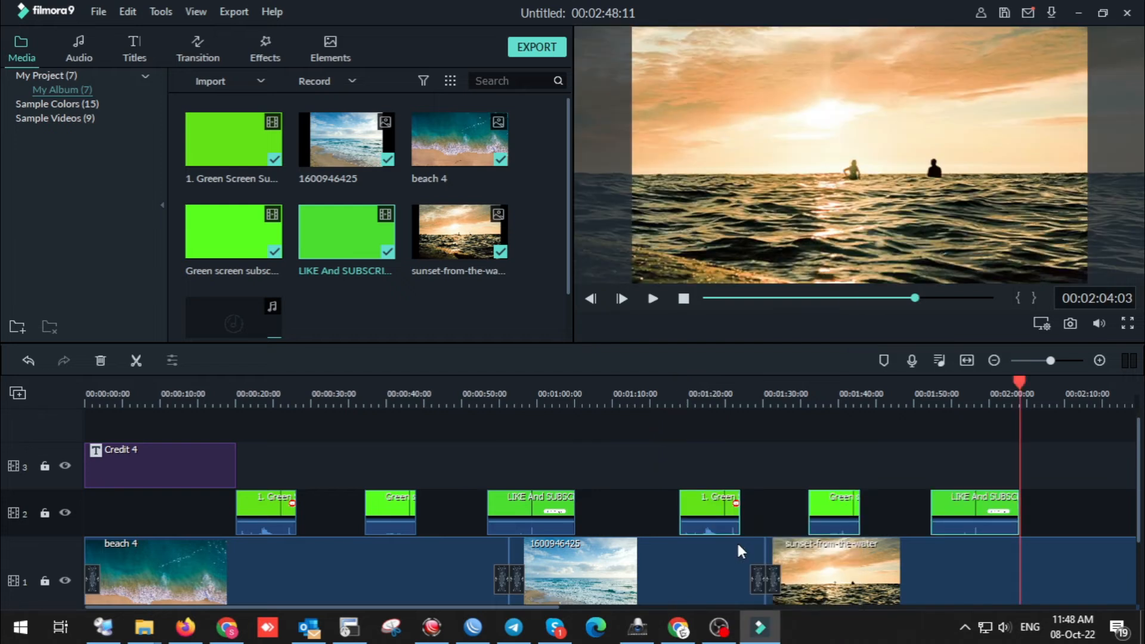
key("space")
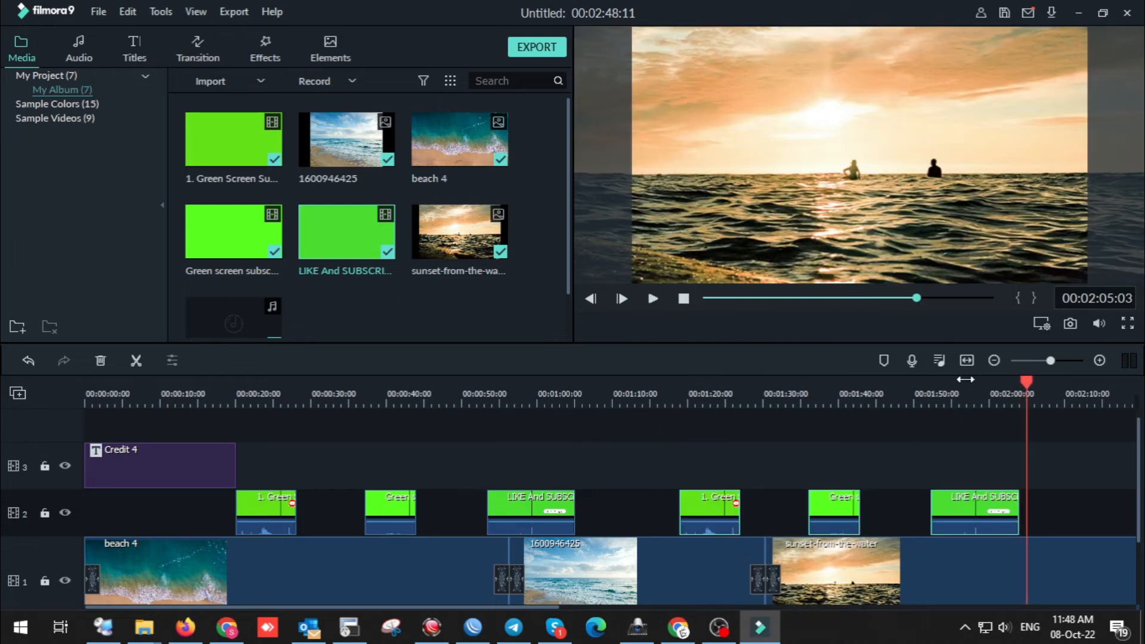
Return to the project start, then shift the Credit 4 title to begin at about 5 seconds and extend it to about 48 seconds
left_click(966, 360)
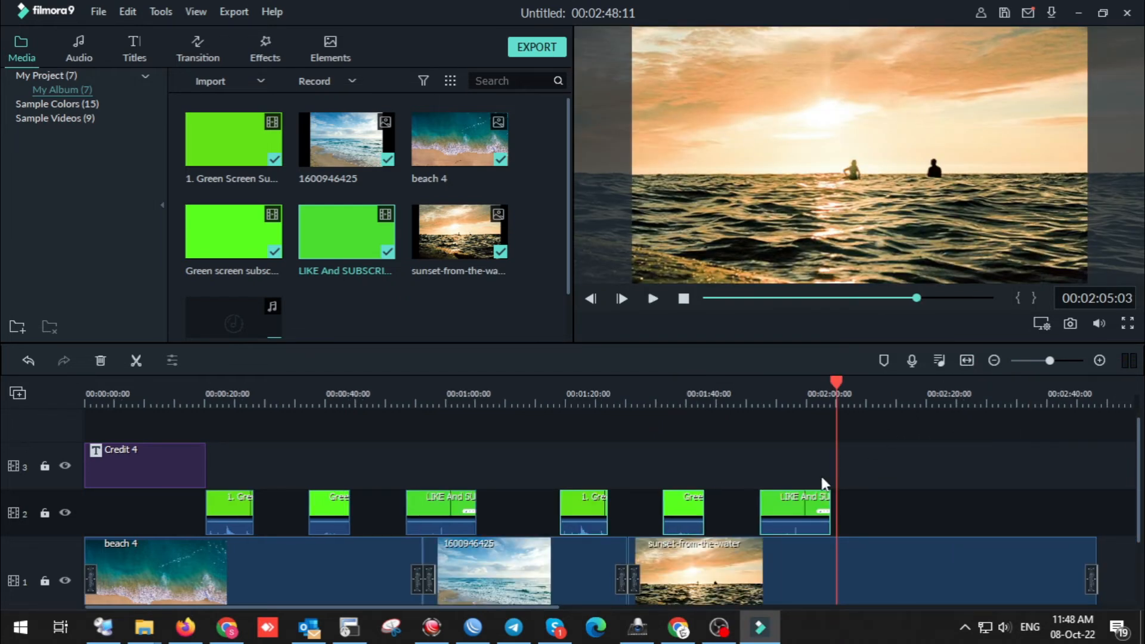
key("Up")
key("Up")
key("Up")
key("Up")
key("Up")
key("Up")
key("Up")
key("Up")
key("Up")
key("Up")
key("Up")
key("Up")
key("Up")
key("Up")
key("Up")
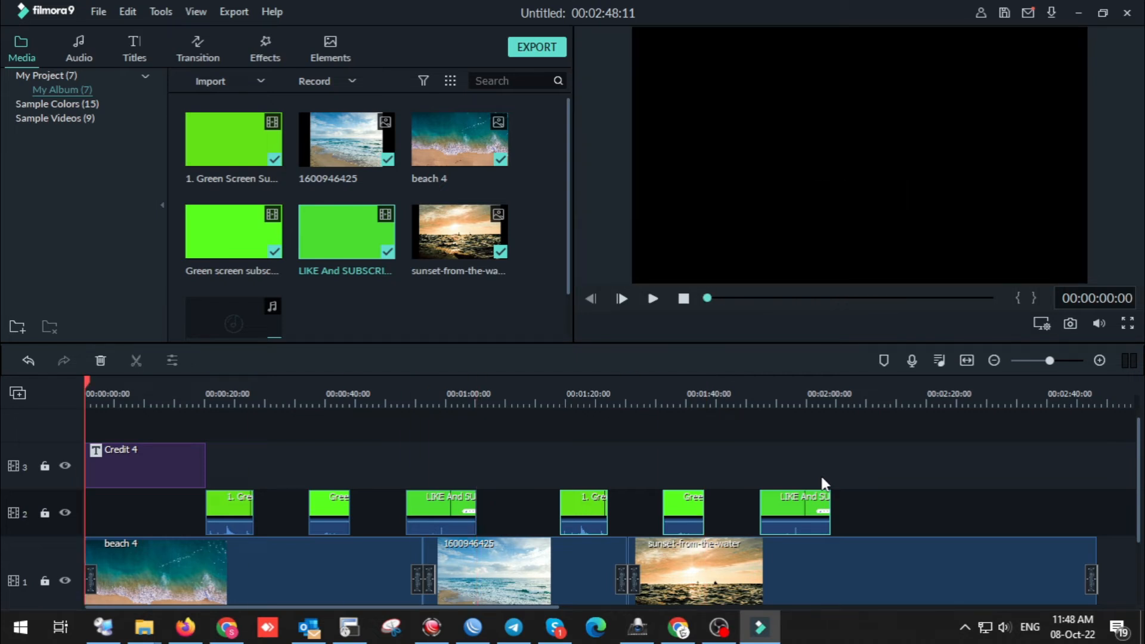
left_click_drag(131, 451, 378, 465)
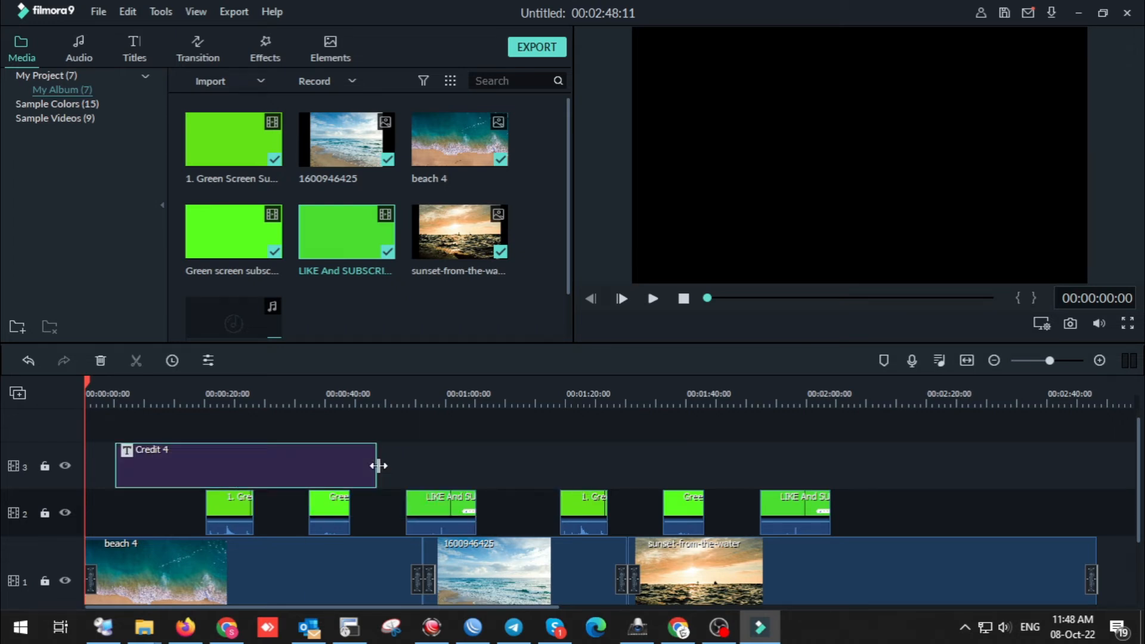
Copy the Credit 4 title and place the copy on track 3 from 00:02:05:00, ending level with the last image
right_click(291, 465)
left_click(332, 303)
left_click(930, 394)
left_click(861, 400)
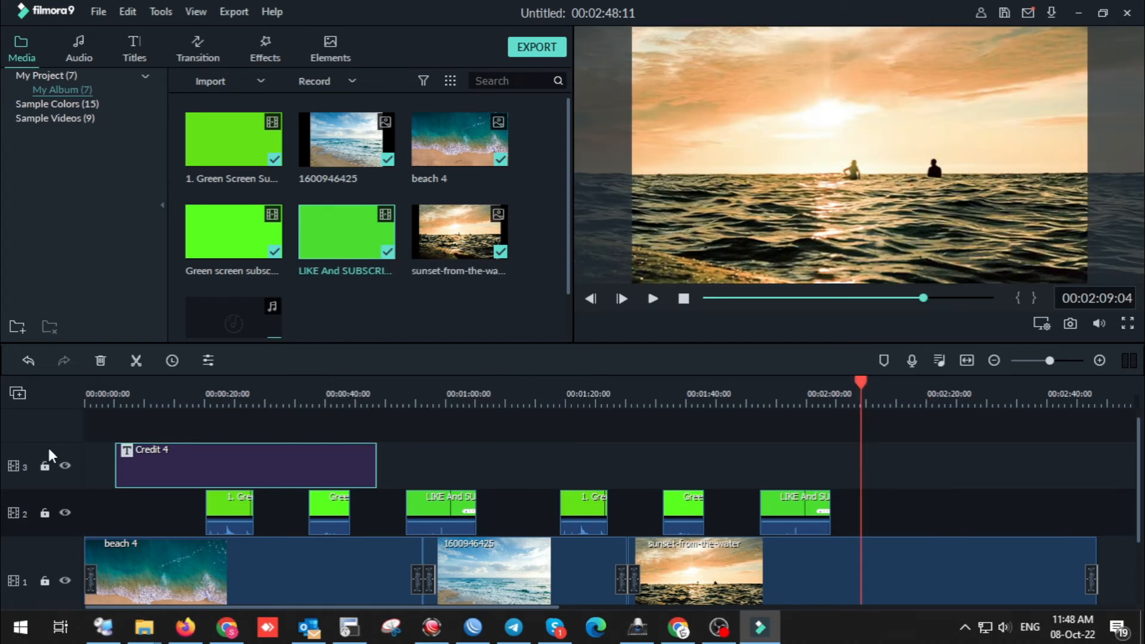
key("ctrl+v")
left_click_drag(896, 467, 925, 459)
Replace the GREEN SCREEN line in the copied title with THANKS FOR WATCHING and apply the text
double_click(925, 465)
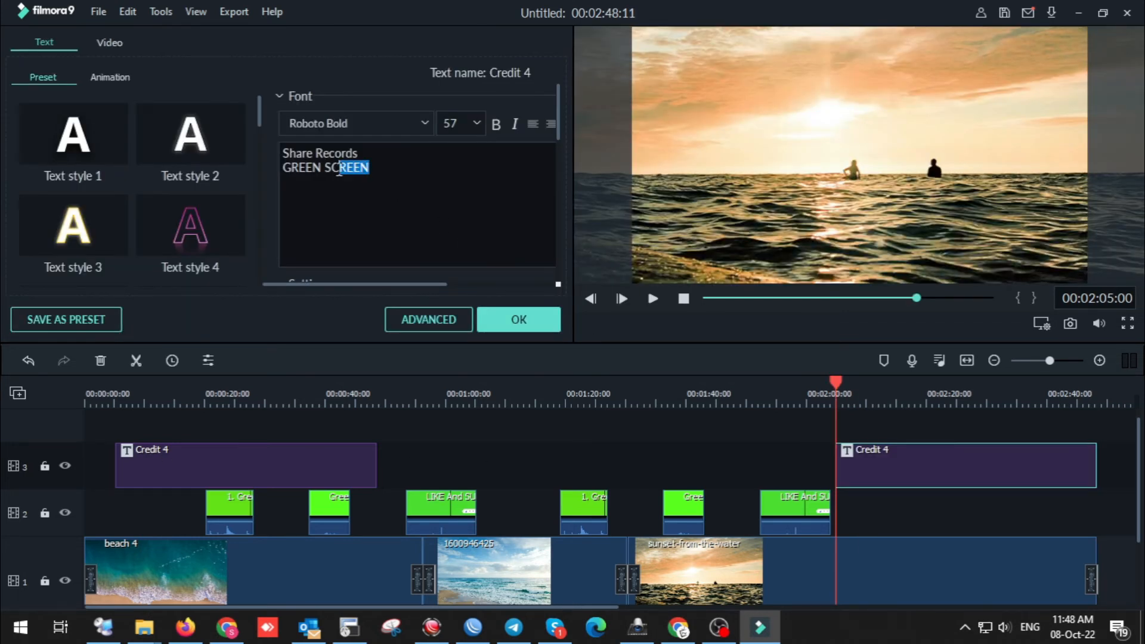
left_click_drag(339, 170, 292, 172)
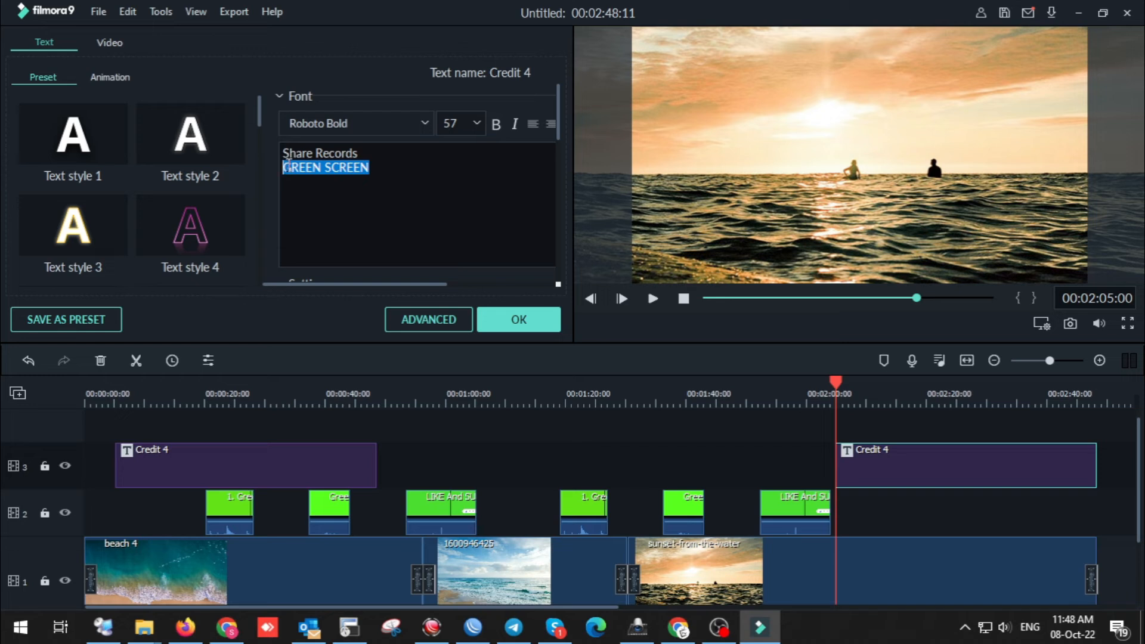
key("BackSpace")
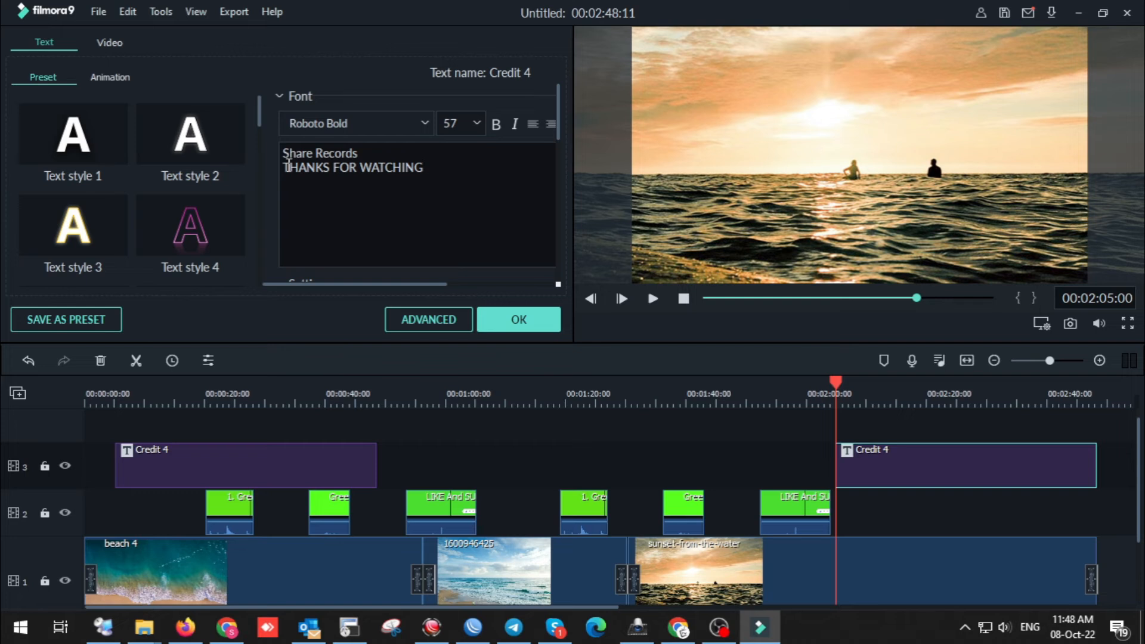
left_click(485, 316)
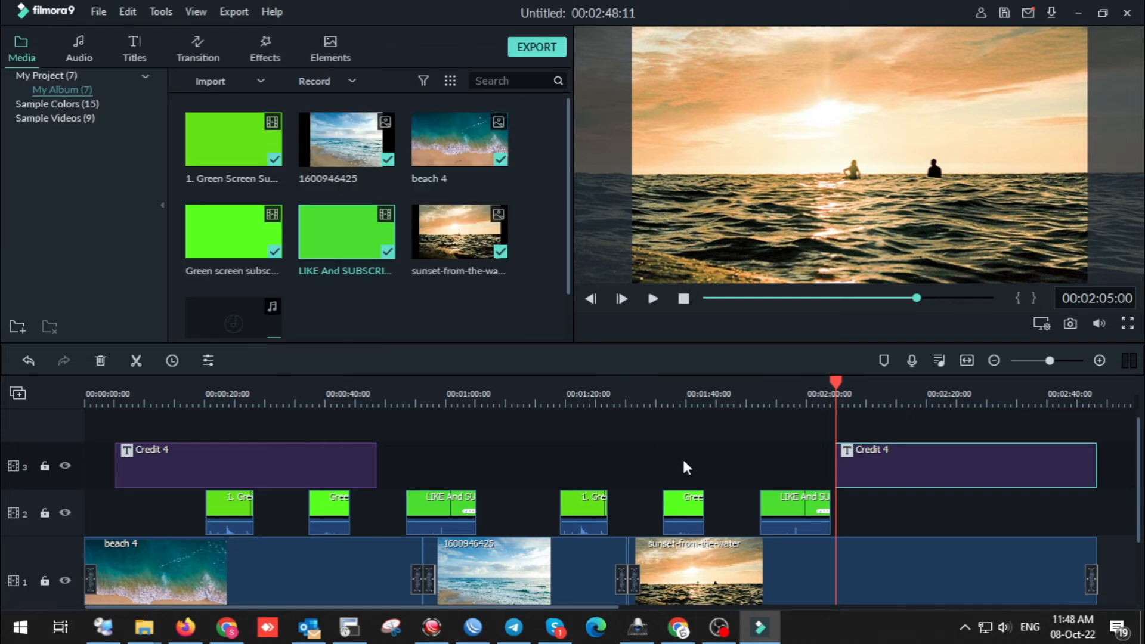
Enlarge the preview area and play the project from the start through the title and the first two green screen clips
left_click_drag(834, 382, 3, 388)
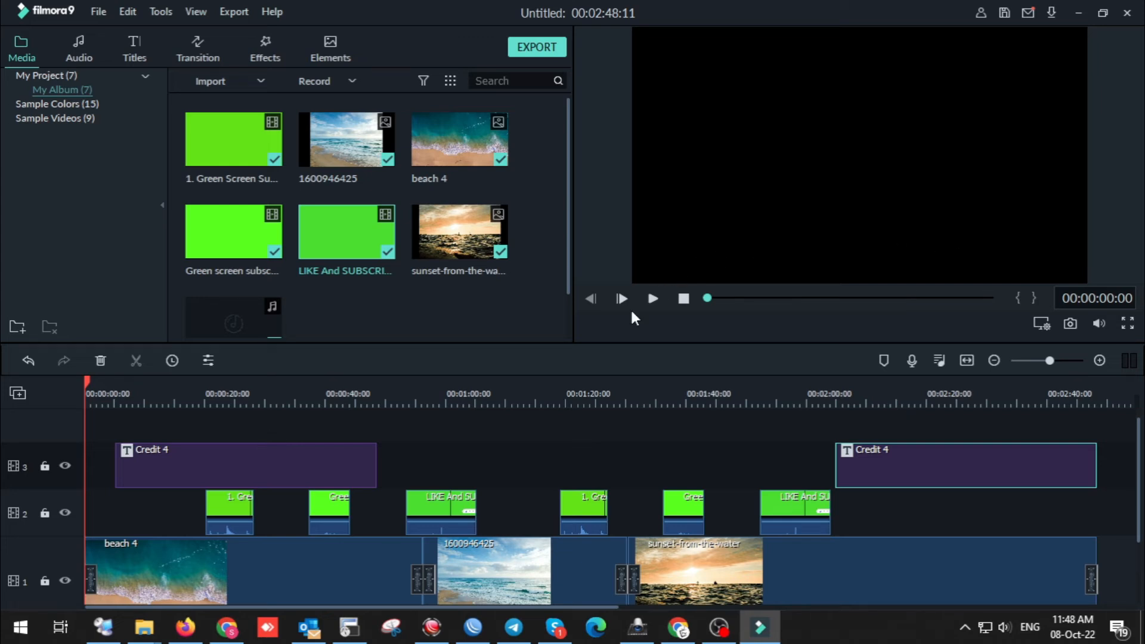
left_click_drag(600, 349, 597, 416)
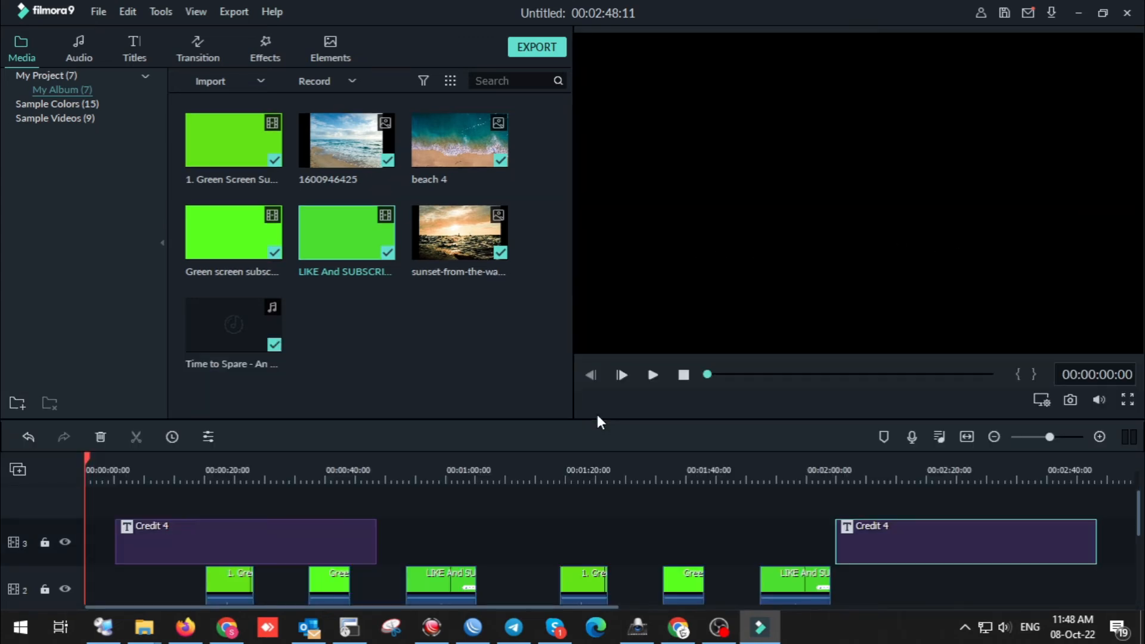
left_click_drag(573, 363, 546, 362)
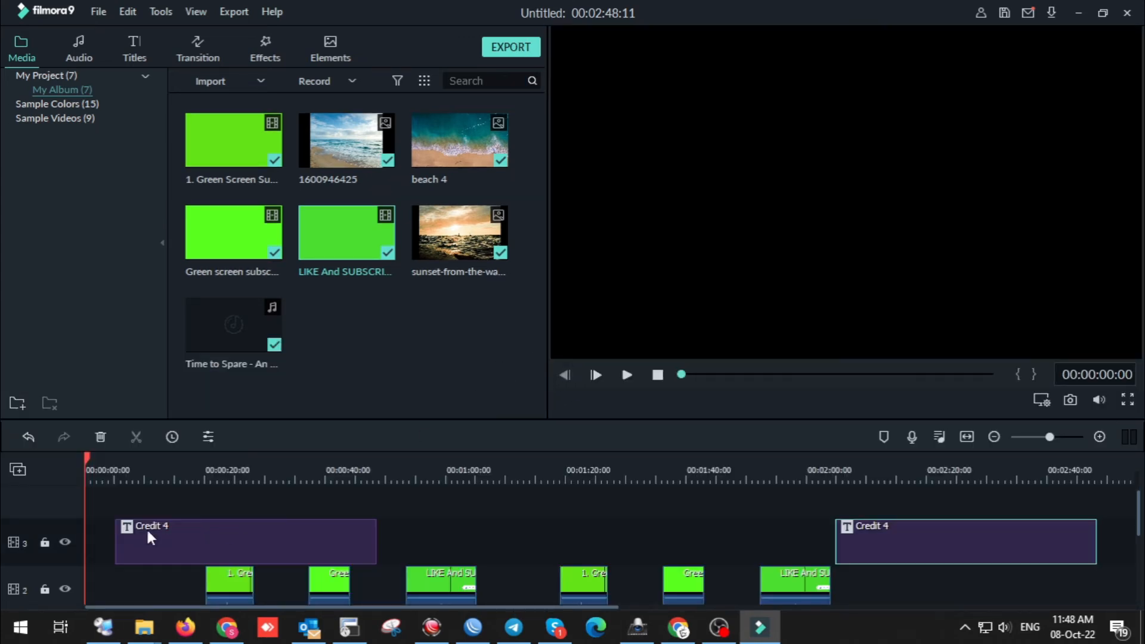
key("space")
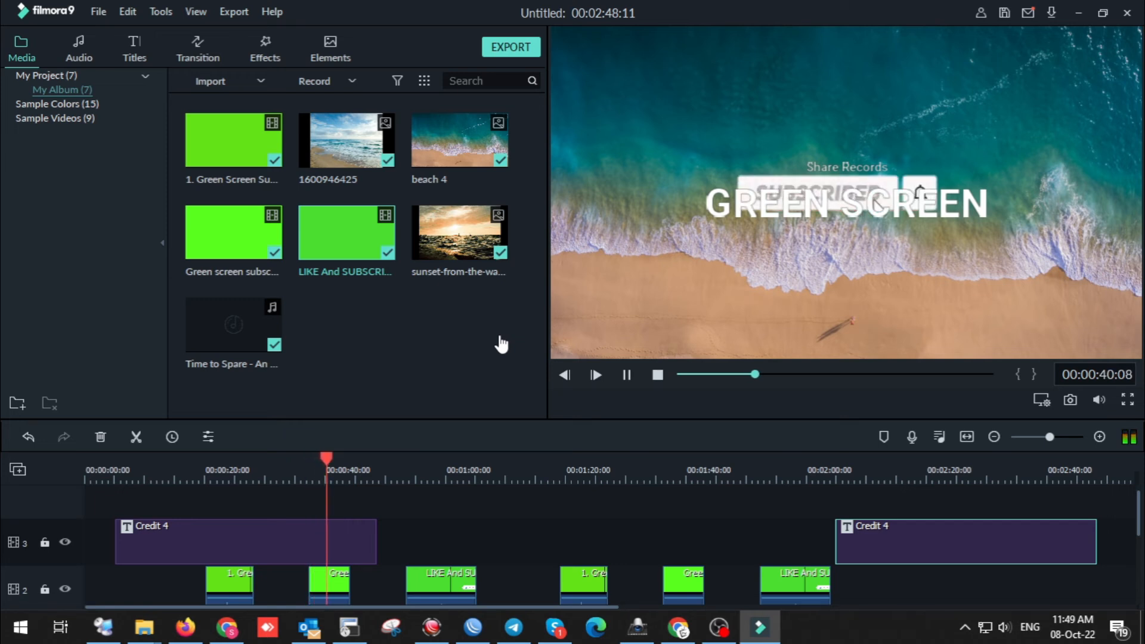
key("space")
Set the second green screen clip's position to X 3.0 and Y -141.0, below the title, and replay it from about 37 seconds
left_click(327, 586)
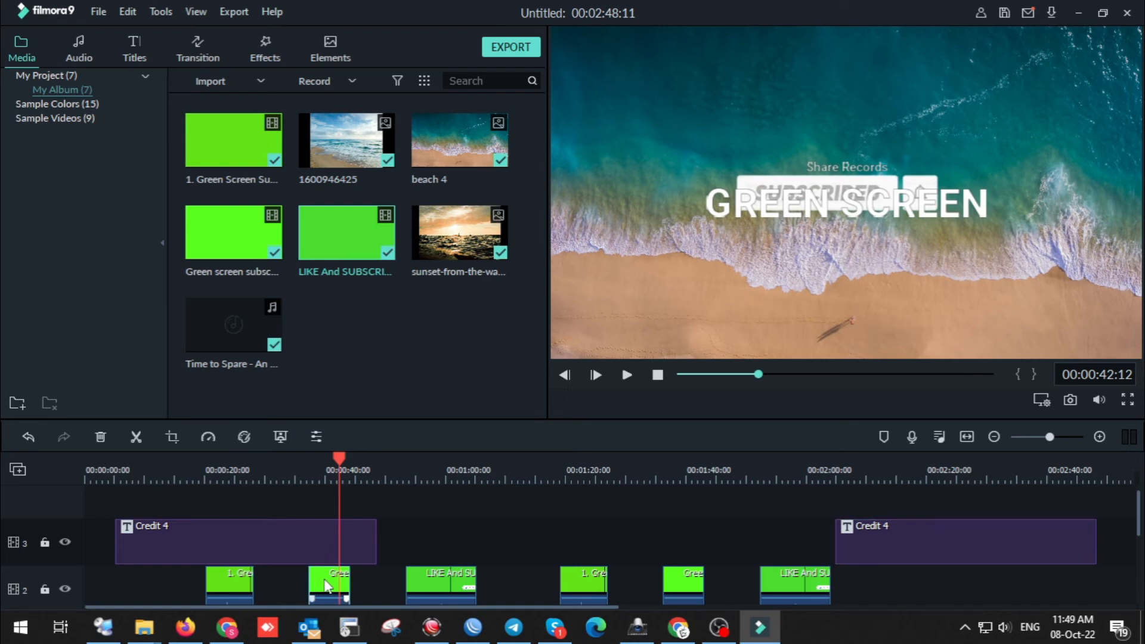
double_click(327, 586)
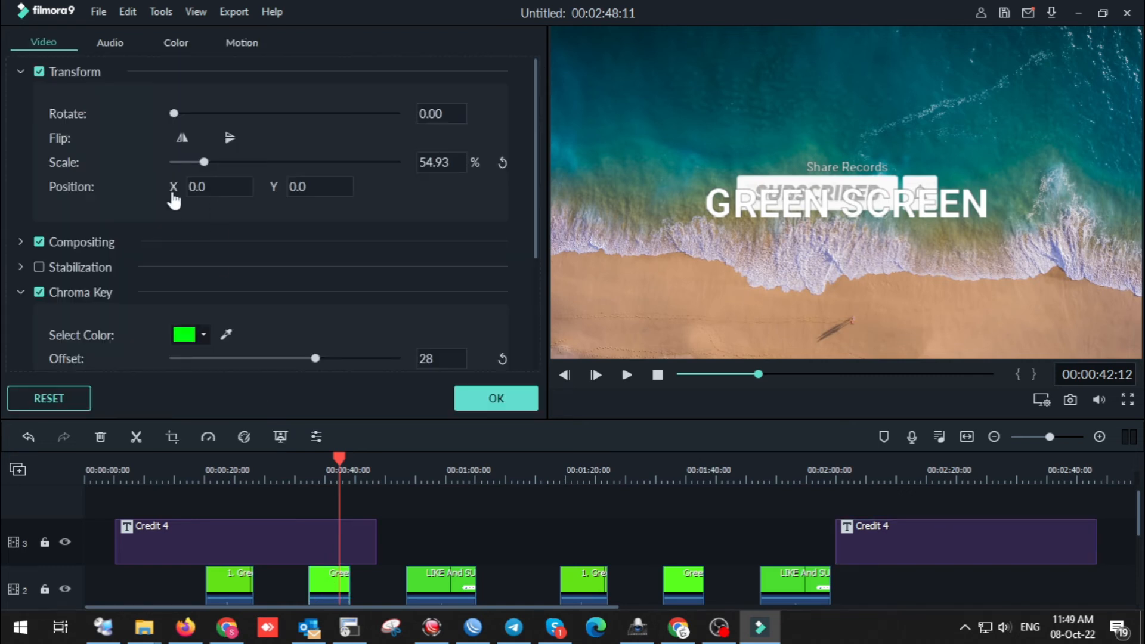
left_click_drag(195, 186, 196, 185)
left_click_drag(292, 186, 209, 186)
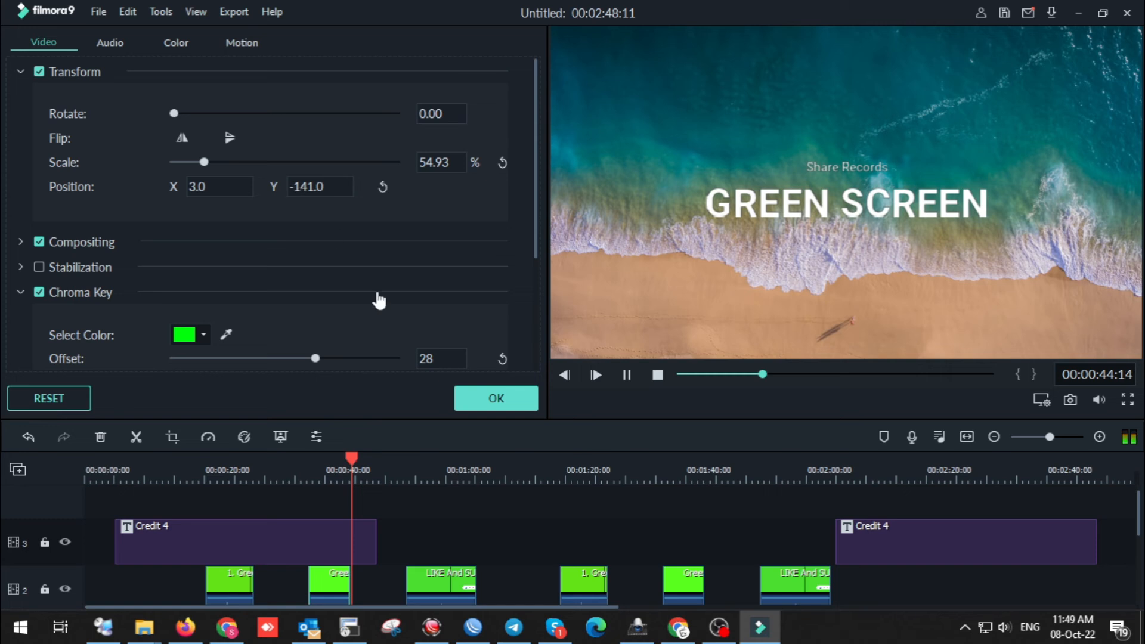
left_click(307, 474)
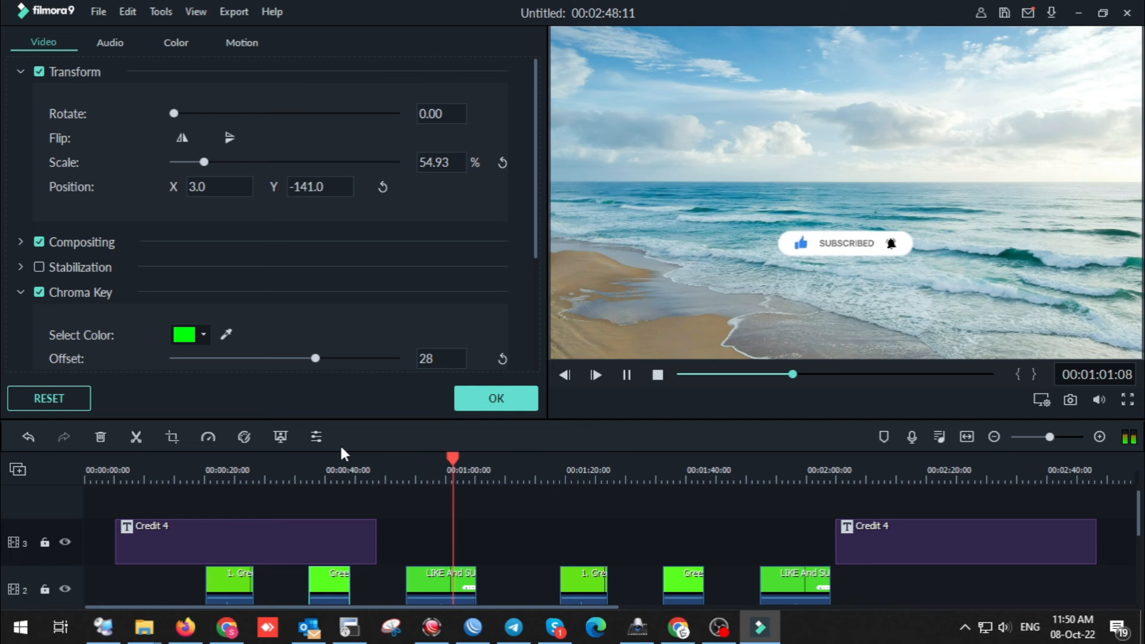
scroll(520, 528, "down", 2)
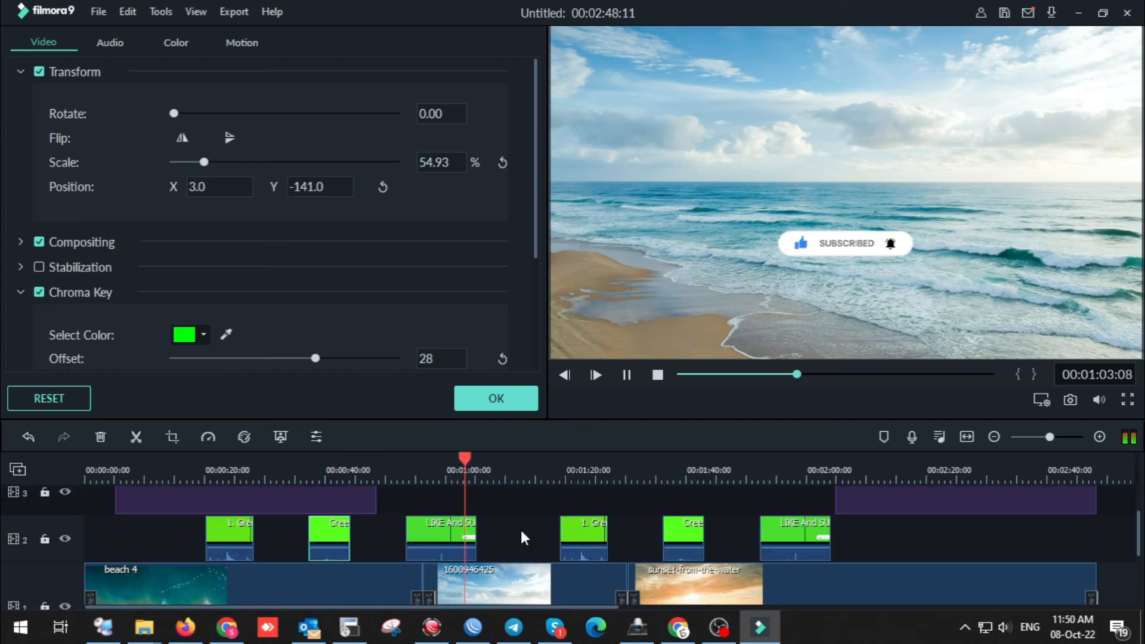